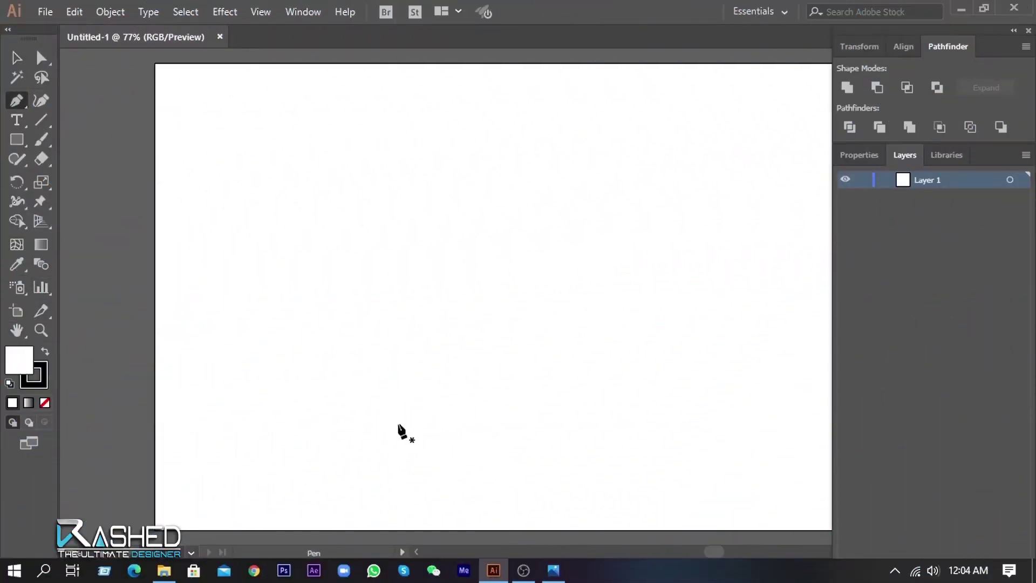
# - Trace the fox head's left side up to the left ear, with zigzag fur along the top
pyautogui.click(401, 443)
pyautogui.moveTo(418, 387); pyautogui.dragTo(437, 362)
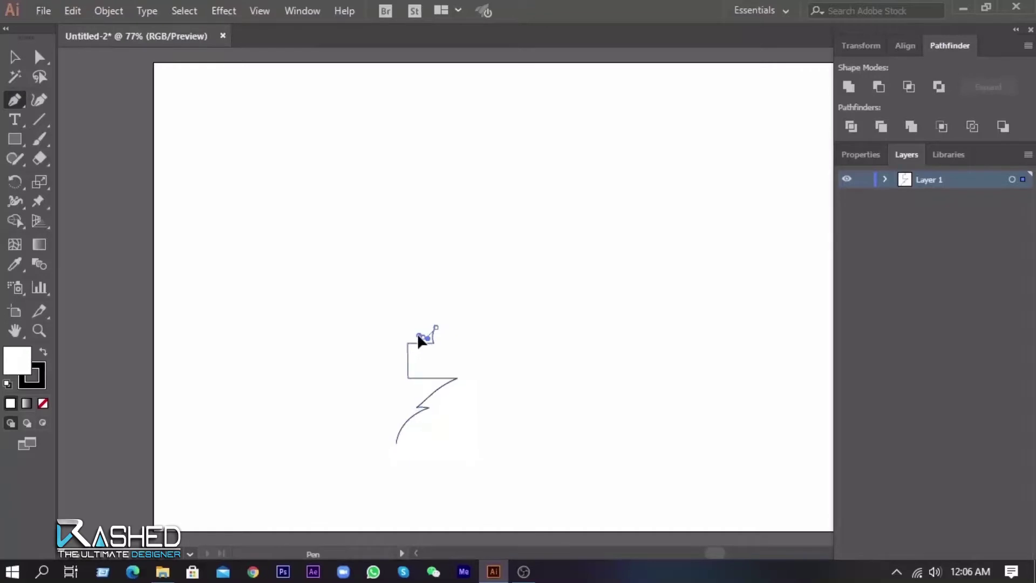
pyautogui.keyDown('alt'); pyautogui.scroll(1, 418, 339); pyautogui.keyUp('alt')
pyautogui.moveTo(421, 329)
pyautogui.mouseDown()
pyautogui.moveTo(447, 277)
pyautogui.moveTo(457, 208)
pyautogui.mouseUp()
pyautogui.moveTo(479, 143)
pyautogui.mouseDown()
pyautogui.moveTo(512, 180)
pyautogui.moveTo(513, 170)
pyautogui.mouseUp()
pyautogui.click(505, 174)
pyautogui.click(515, 161)
pyautogui.click(515, 172)
pyautogui.click(543, 182)
pyautogui.click(567, 165)
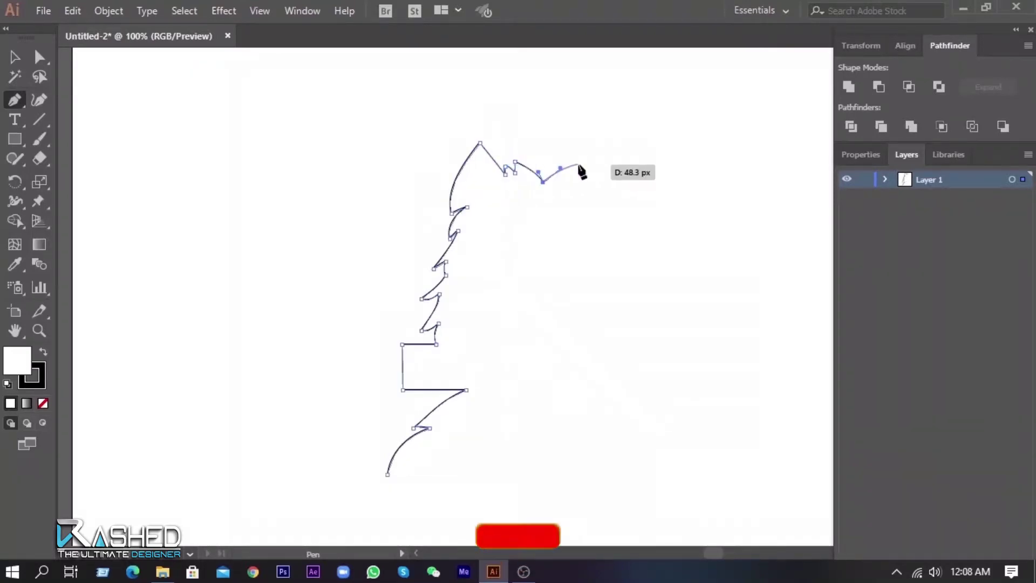
# - Continue the outline over the pointed right ear and down the jagged right side to the band corner
pyautogui.click(564, 173)
pyautogui.moveTo(576, 173); pyautogui.dragTo(578, 181)
pyautogui.moveTo(607, 143)
pyautogui.mouseDown()
pyautogui.moveTo(616, 150)
pyautogui.moveTo(615, 226)
pyautogui.moveTo(524, 287)
pyautogui.mouseUp()
pyautogui.moveTo(526, 216)
pyautogui.mouseDown()
pyautogui.moveTo(550, 273)
pyautogui.moveTo(537, 258)
pyautogui.mouseUp()
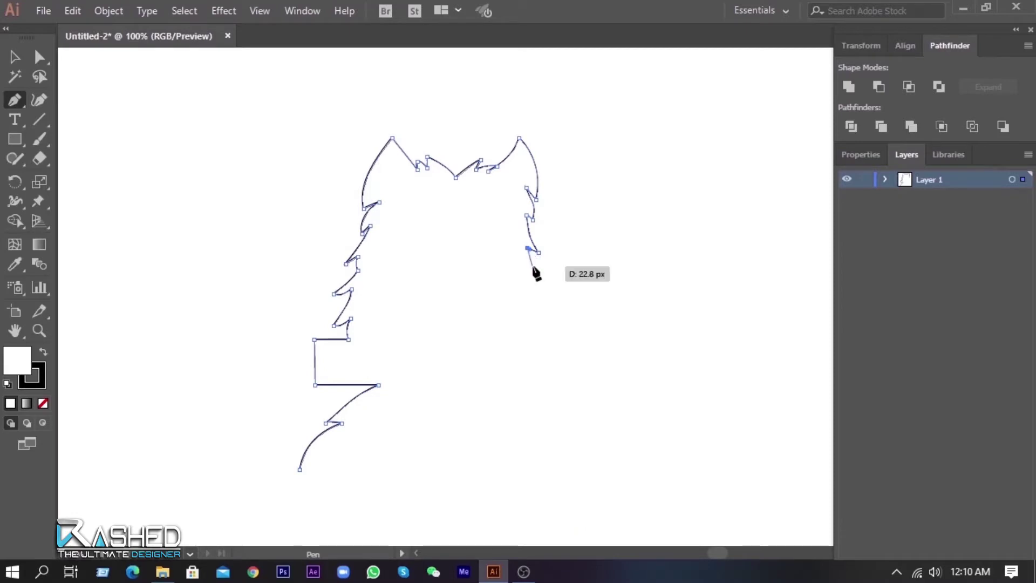
pyautogui.moveTo(562, 290)
pyautogui.mouseDown()
pyautogui.moveTo(579, 290)
pyautogui.moveTo(542, 312)
pyautogui.moveTo(541, 328)
pyautogui.mouseUp()
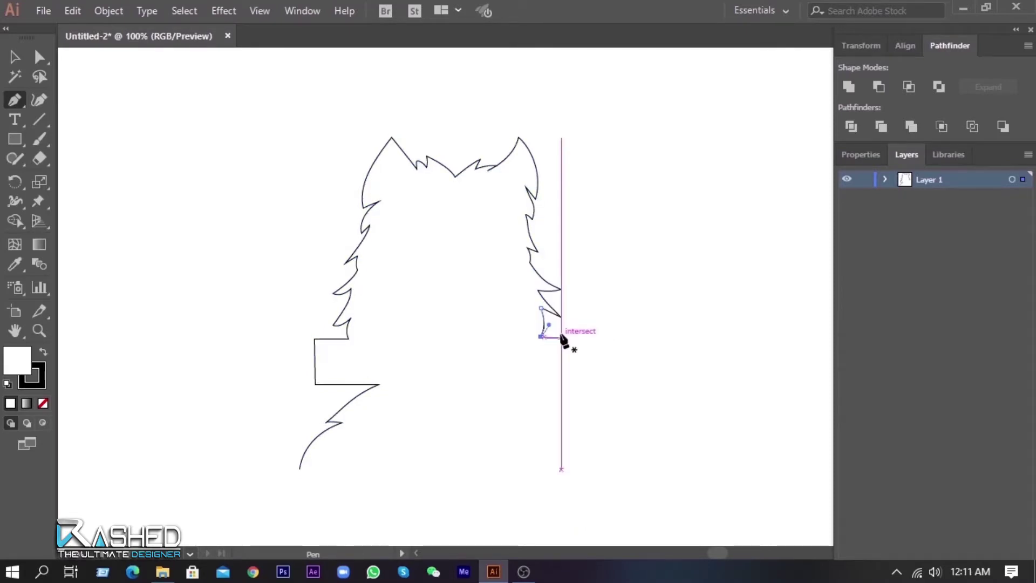
pyautogui.click(576, 383)
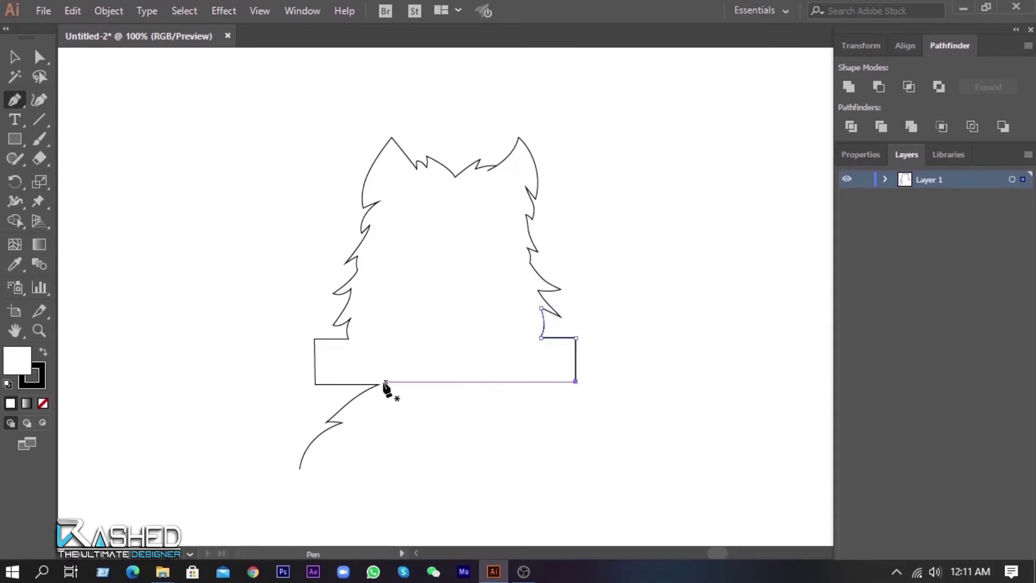
# - Draw the bushy tail shape sweeping back under the band toward the left
pyautogui.moveTo(557, 383)
pyautogui.mouseDown()
pyautogui.moveTo(563, 398)
pyautogui.moveTo(539, 442)
pyautogui.mouseUp()
pyautogui.moveTo(535, 363); pyautogui.dragTo(538, 332)
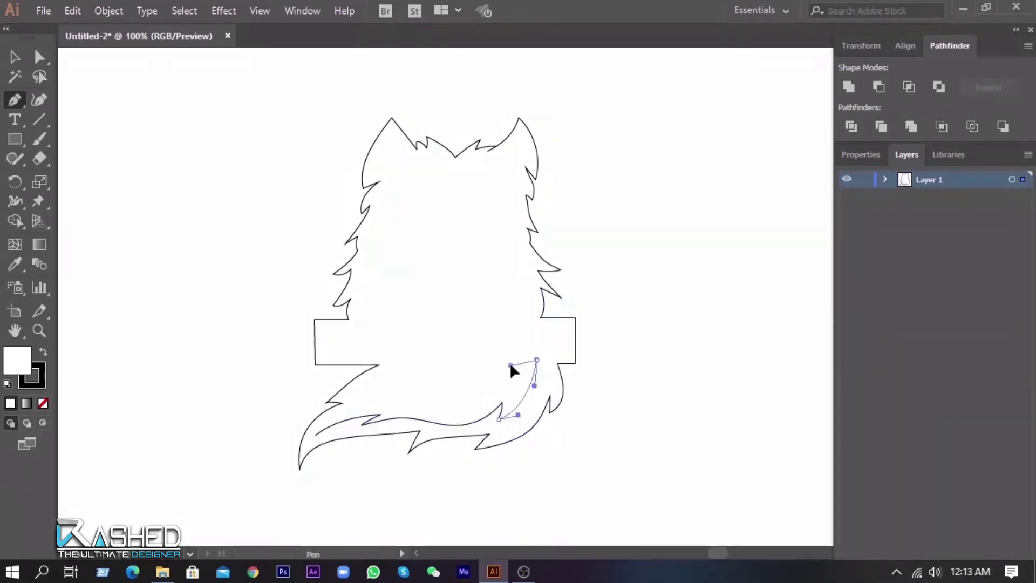
pyautogui.moveTo(390, 397); pyautogui.dragTo(335, 411)
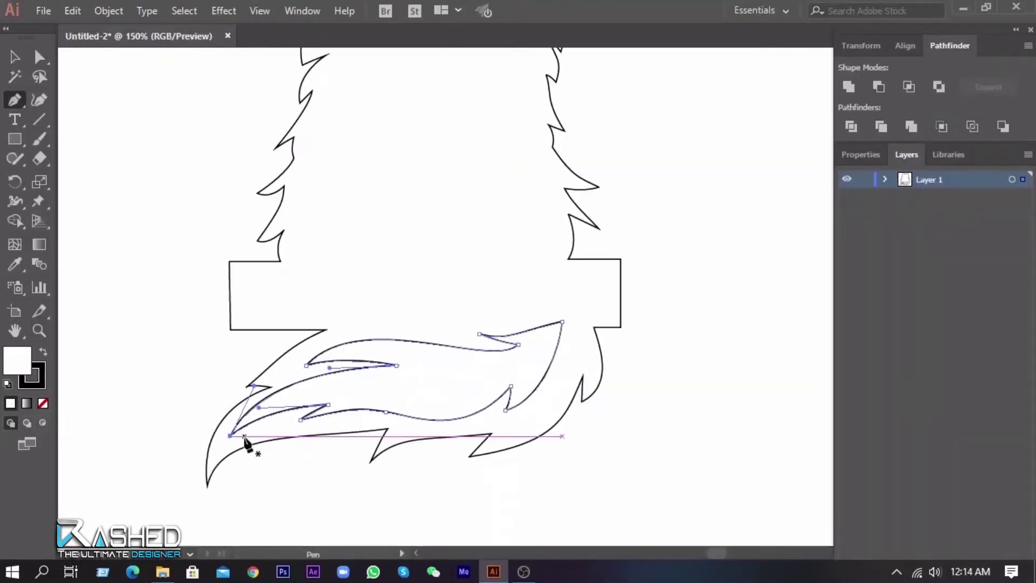
pyautogui.scroll(3, 347, 412)
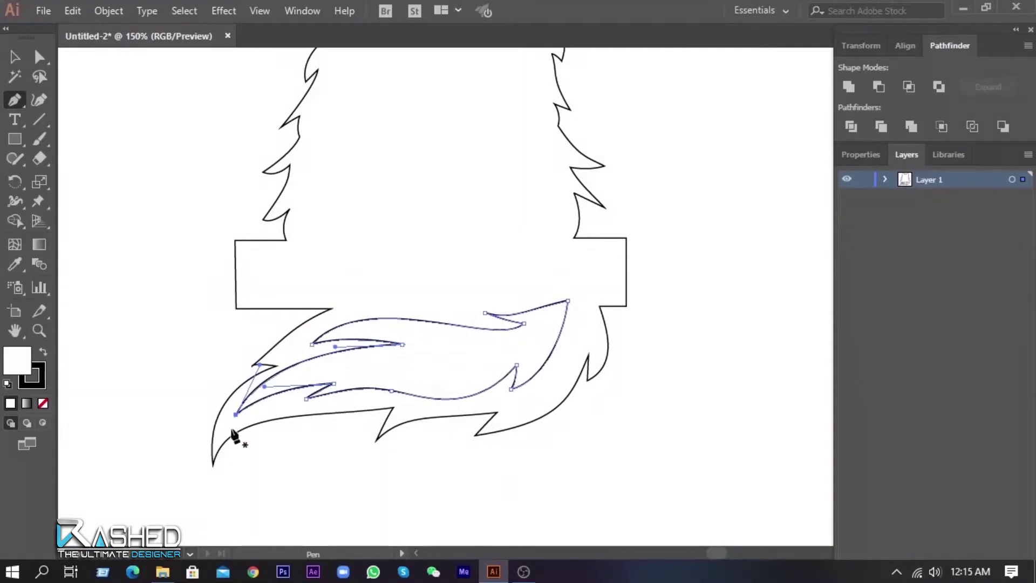
# - Scale the inner tail stroke to fit inside the tail
pyautogui.press('v')
pyautogui.moveTo(572, 413); pyautogui.dragTo(510, 410)
pyautogui.press('a')
pyautogui.click(226, 417)
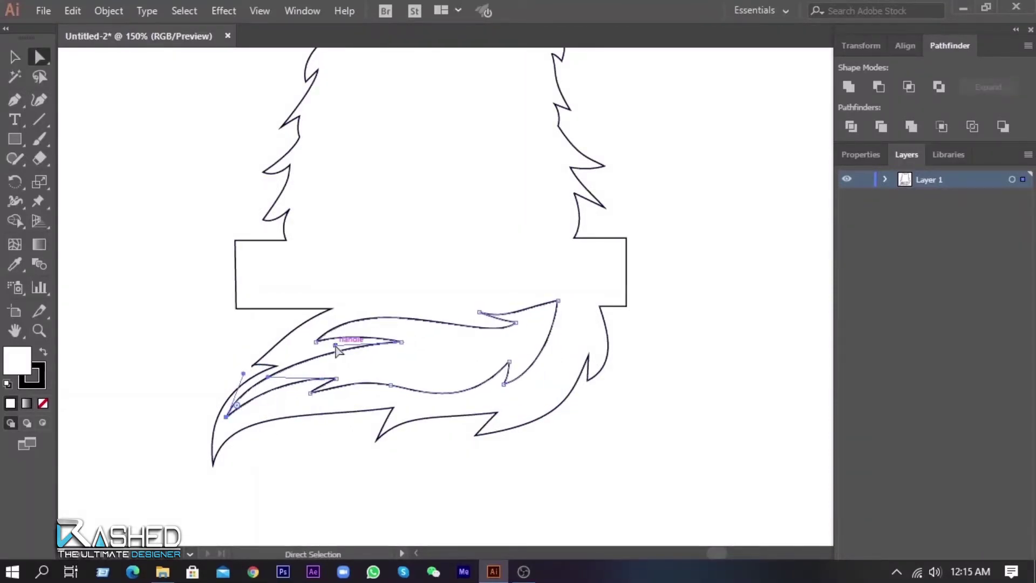
# - Draw a closed curved fur stroke from the tail tip along the tail
pyautogui.press('p')
pyautogui.click(226, 428)
pyautogui.moveTo(314, 405); pyautogui.dragTo(287, 408)
pyautogui.click(226, 428)
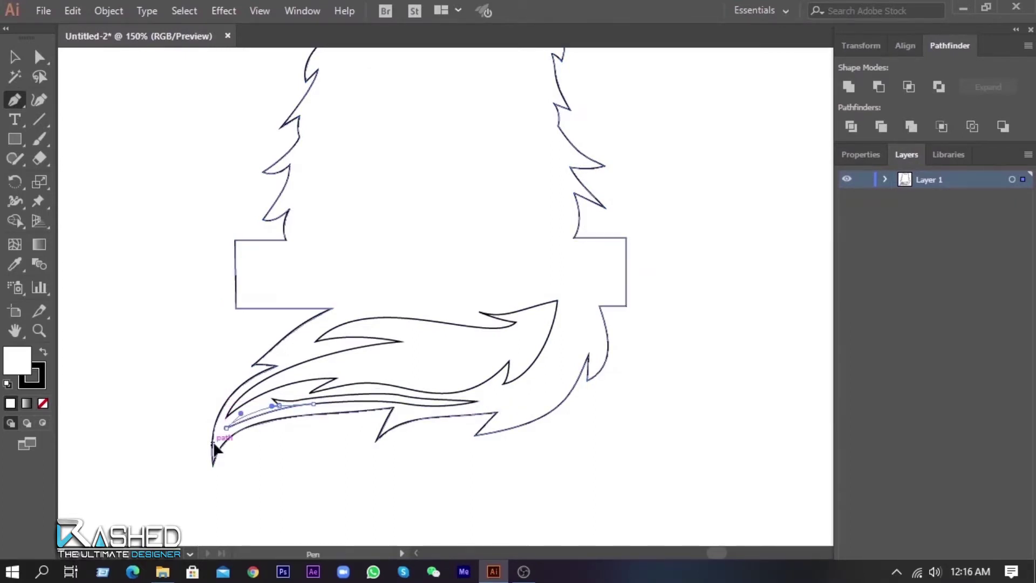
# - Add another closed fur stroke curving up the tail's right end
pyautogui.hscroll(3, 451, 412)
pyautogui.hotkey('ctrl', '0')
pyautogui.hotkey('ctrl', '1')
pyautogui.press('v')
pyautogui.press('p')
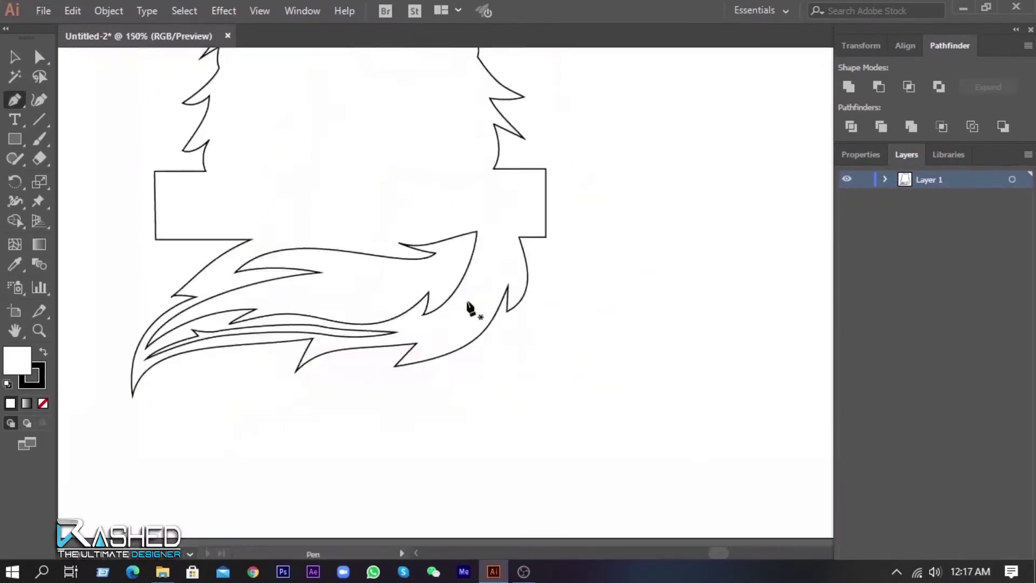
pyautogui.click(487, 427)
pyautogui.moveTo(544, 382)
pyautogui.mouseDown()
pyautogui.moveTo(538, 344)
pyautogui.moveTo(551, 333)
pyautogui.mouseUp()
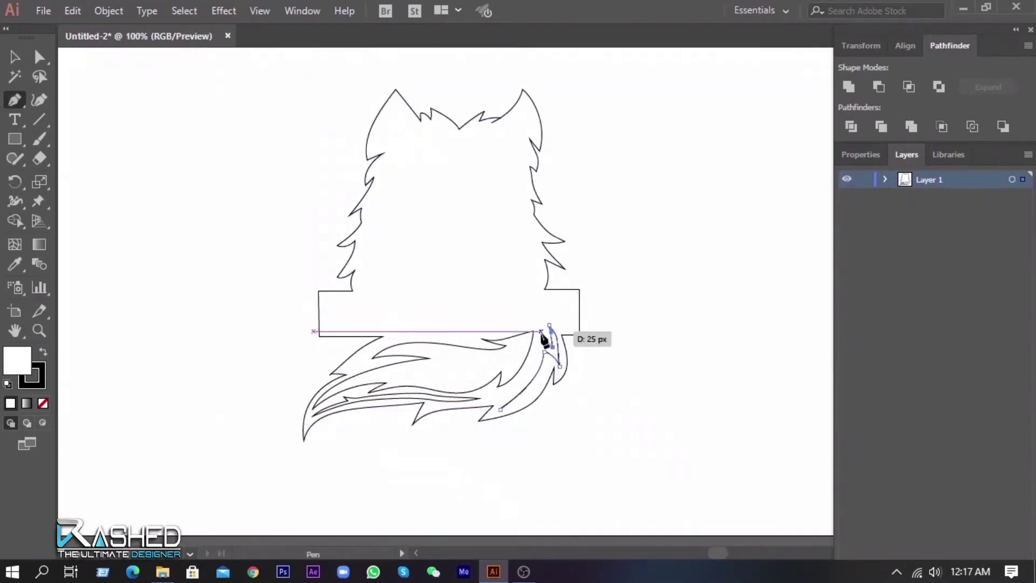
pyautogui.click(534, 332)
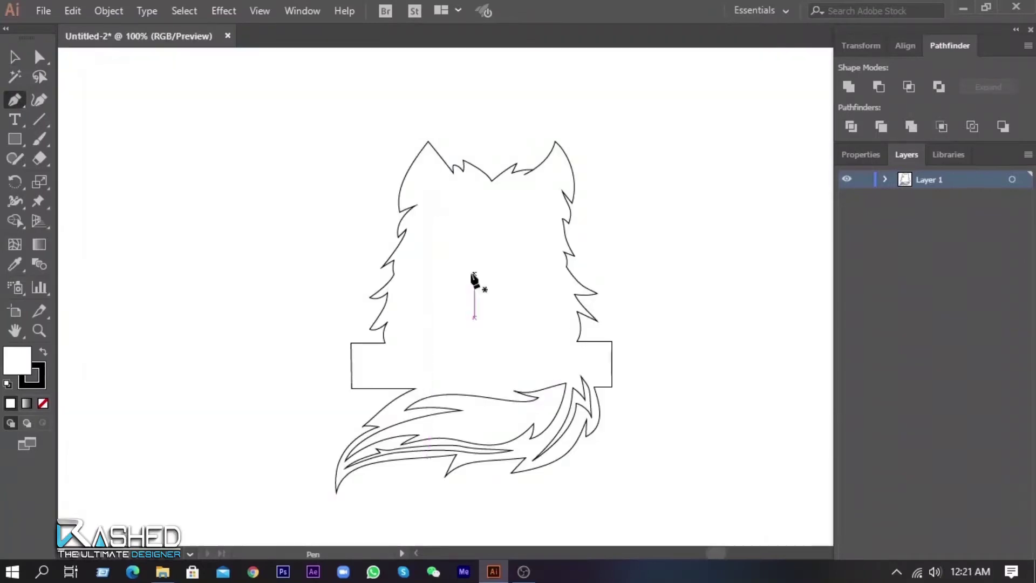
# - Draw a zigzag inner fur line inside the top of the head
pyautogui.moveTo(441, 186)
pyautogui.mouseDown()
pyautogui.moveTo(496, 213)
pyautogui.moveTo(544, 189)
pyautogui.moveTo(533, 214)
pyautogui.moveTo(541, 251)
pyautogui.mouseUp()
pyautogui.click(469, 196)
pyautogui.click(483, 212)
pyautogui.click(490, 199)
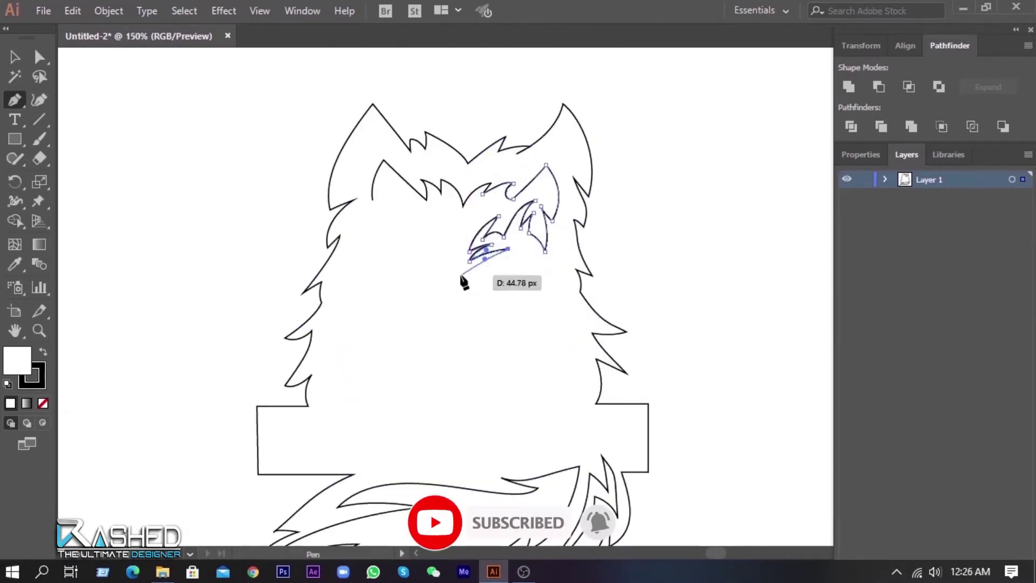
pyautogui.scroll(-2, 463, 280)
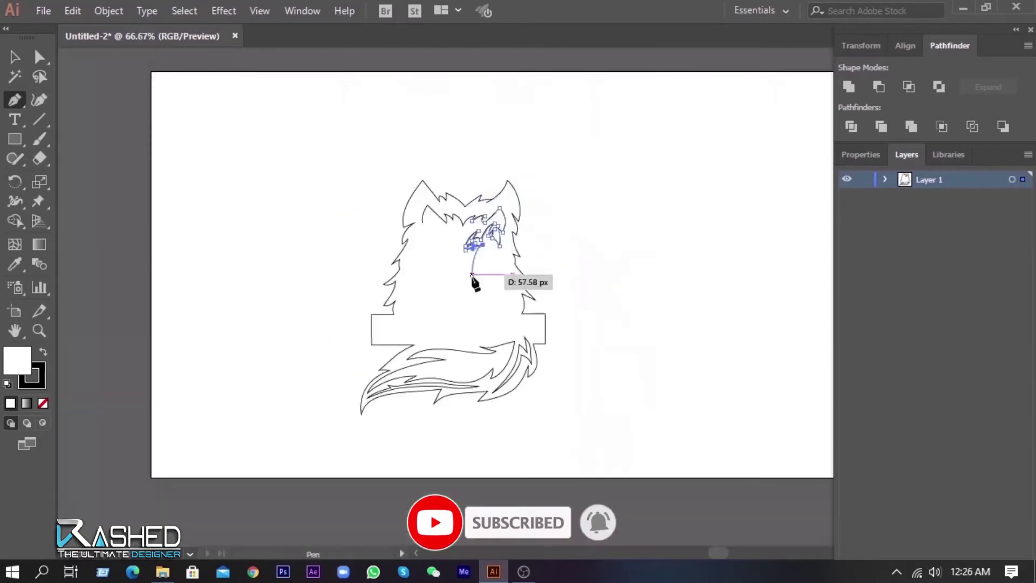
pyautogui.scroll(2, 473, 278)
# - Draw the angled eye shapes, closing the left eye at its top
pyautogui.moveTo(472, 278); pyautogui.dragTo(437, 229)
pyautogui.click(421, 229)
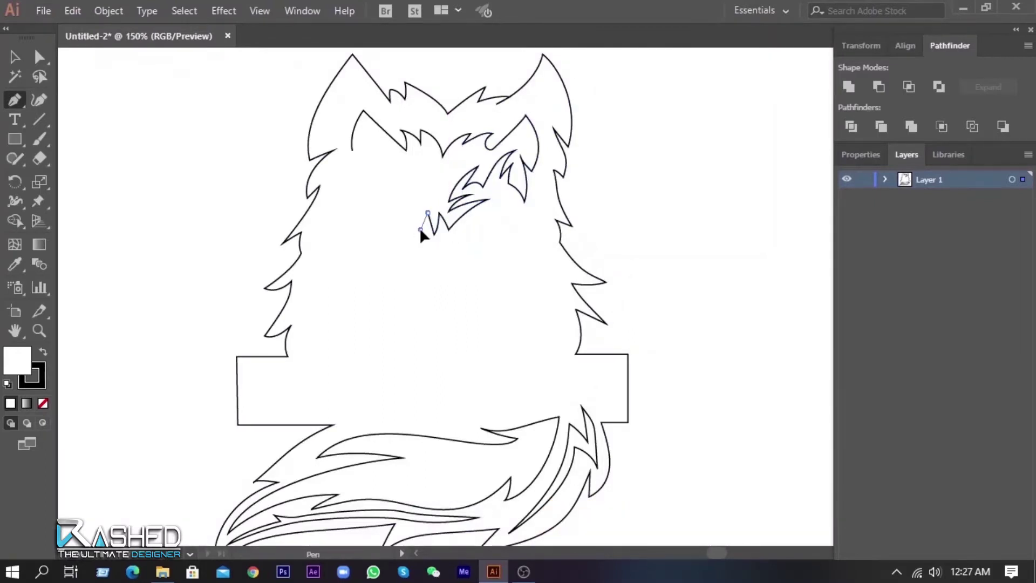
pyautogui.moveTo(421, 198); pyautogui.dragTo(408, 170)
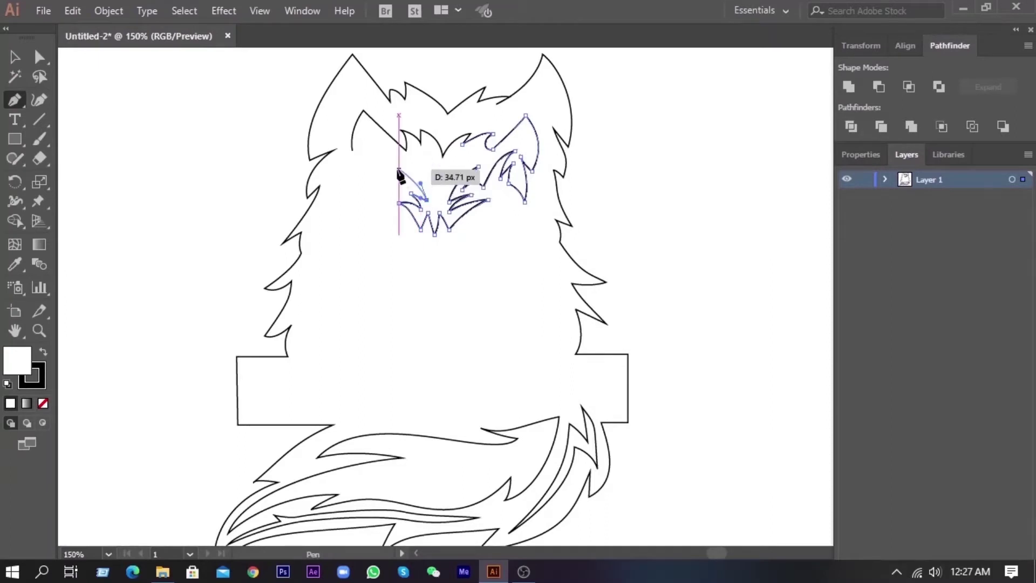
pyautogui.click(363, 140)
pyautogui.moveTo(383, 175)
pyautogui.mouseDown()
pyautogui.moveTo(360, 208)
pyautogui.moveTo(358, 185)
pyautogui.mouseUp()
pyautogui.moveTo(364, 112); pyautogui.dragTo(348, 135)
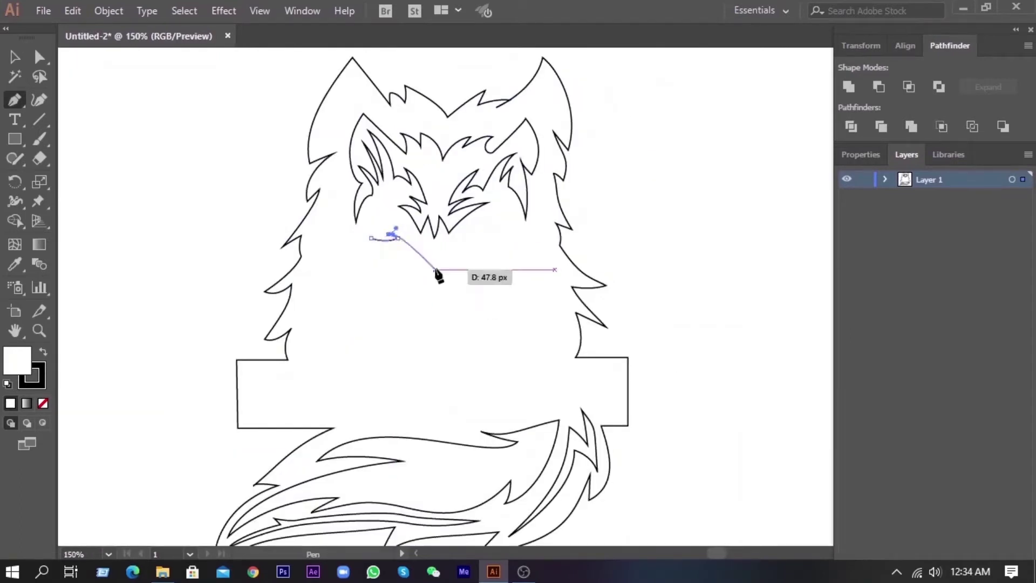
# - Draw the muzzle curve below the eyes and the jagged right cheek fur
pyautogui.moveTo(419, 245)
pyautogui.mouseDown()
pyautogui.moveTo(435, 282)
pyautogui.moveTo(440, 248)
pyautogui.mouseUp()
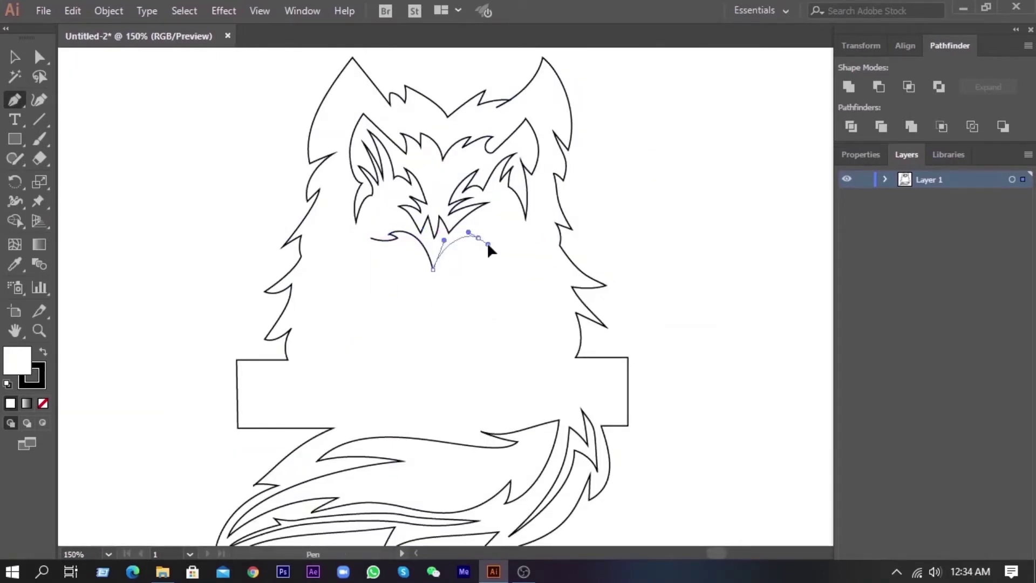
pyautogui.moveTo(466, 256); pyautogui.dragTo(473, 265)
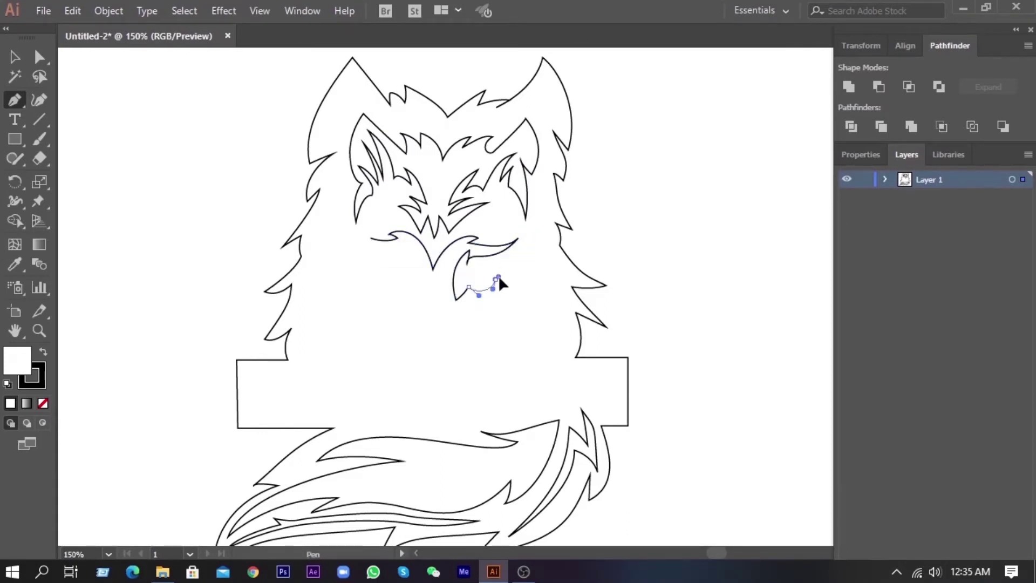
pyautogui.click(505, 327)
pyautogui.click(554, 288)
pyautogui.moveTo(554, 320)
pyautogui.mouseDown()
pyautogui.moveTo(557, 339)
pyautogui.moveTo(475, 385)
pyautogui.moveTo(482, 362)
pyautogui.mouseUp()
pyautogui.click(521, 351)
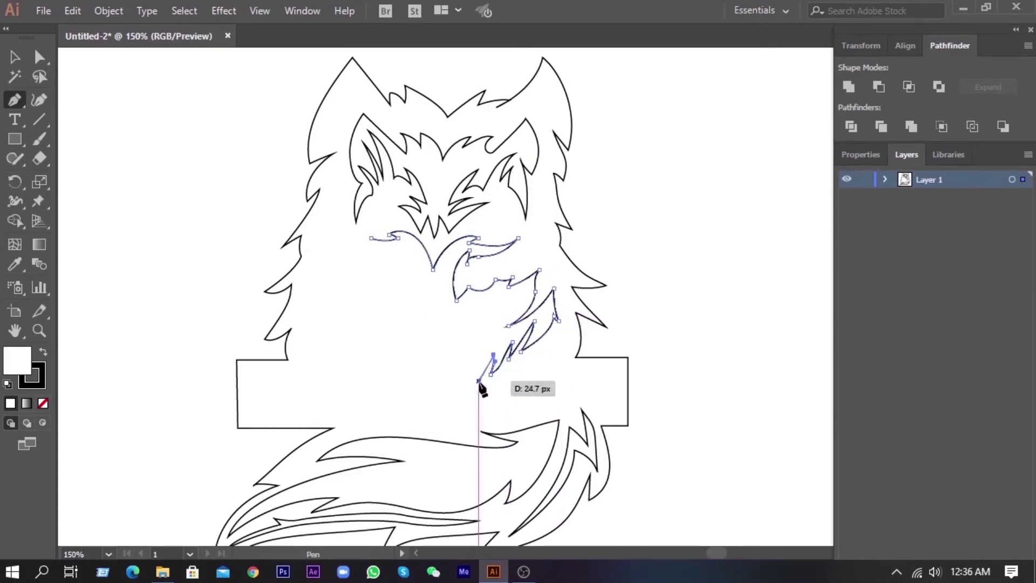
# - Zoom in and add jagged spikes along the chin fur
pyautogui.hotkey('ctrl', '=')
pyautogui.hotkey('ctrl', '=')
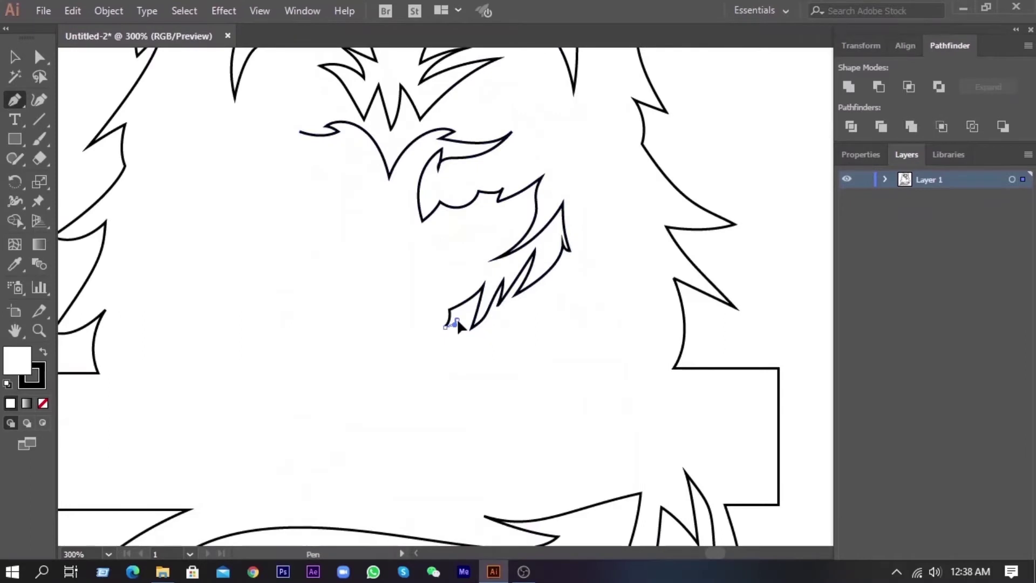
pyautogui.moveTo(420, 324)
pyautogui.mouseDown()
pyautogui.moveTo(396, 360)
pyautogui.moveTo(329, 319)
pyautogui.mouseUp()
pyautogui.click(326, 323)
pyautogui.click(312, 295)
pyautogui.click(285, 279)
pyautogui.moveTo(228, 247); pyautogui.dragTo(205, 285)
# - Finish the spiky left cheek fur toward the muzzle and begin the chest-fur line below
pyautogui.moveTo(185, 237)
pyautogui.mouseDown()
pyautogui.moveTo(185, 208)
pyautogui.moveTo(238, 208)
pyautogui.moveTo(220, 172)
pyautogui.moveTo(242, 172)
pyautogui.mouseUp()
pyautogui.click(258, 230)
pyautogui.click(238, 172)
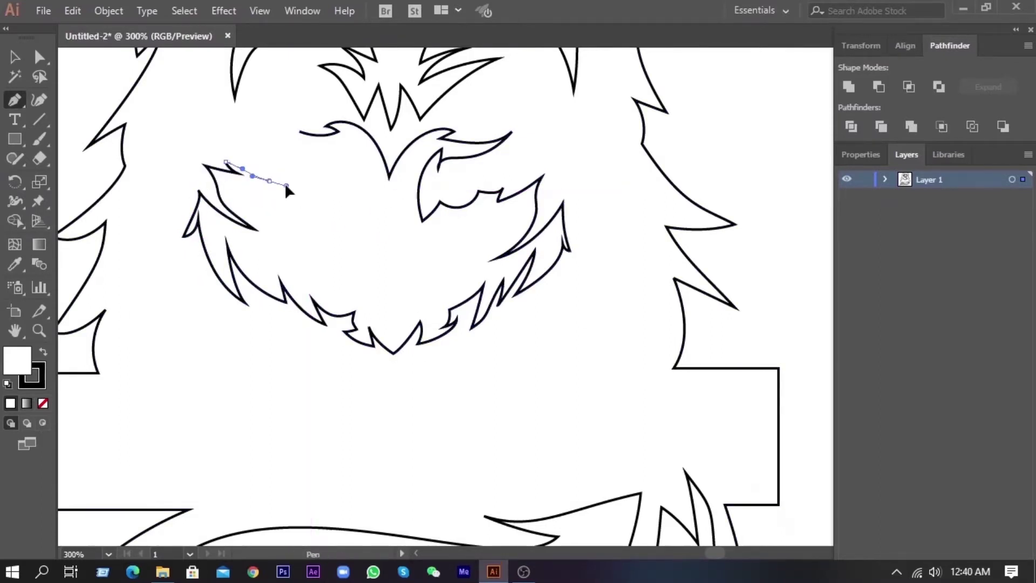
pyautogui.click(321, 210)
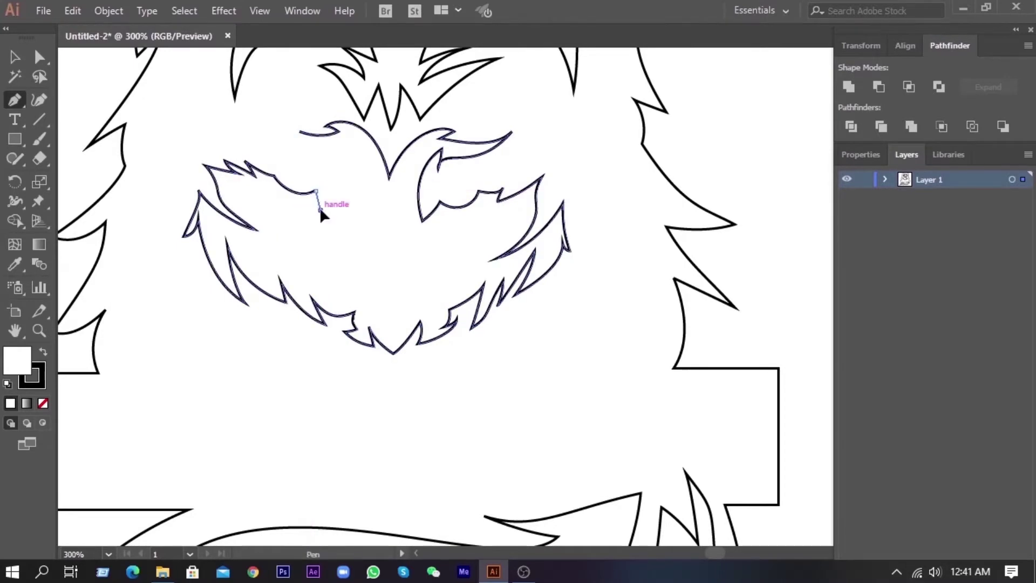
pyautogui.moveTo(333, 165); pyautogui.dragTo(306, 153)
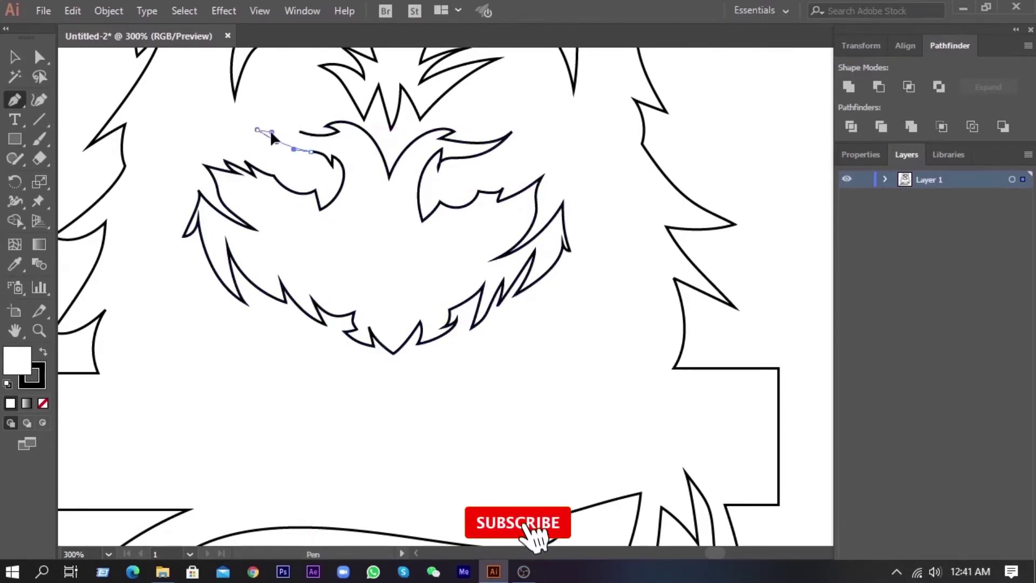
pyautogui.hotkey('ctrl', '-')
pyautogui.hotkey('ctrl', '-')
pyautogui.press('a')
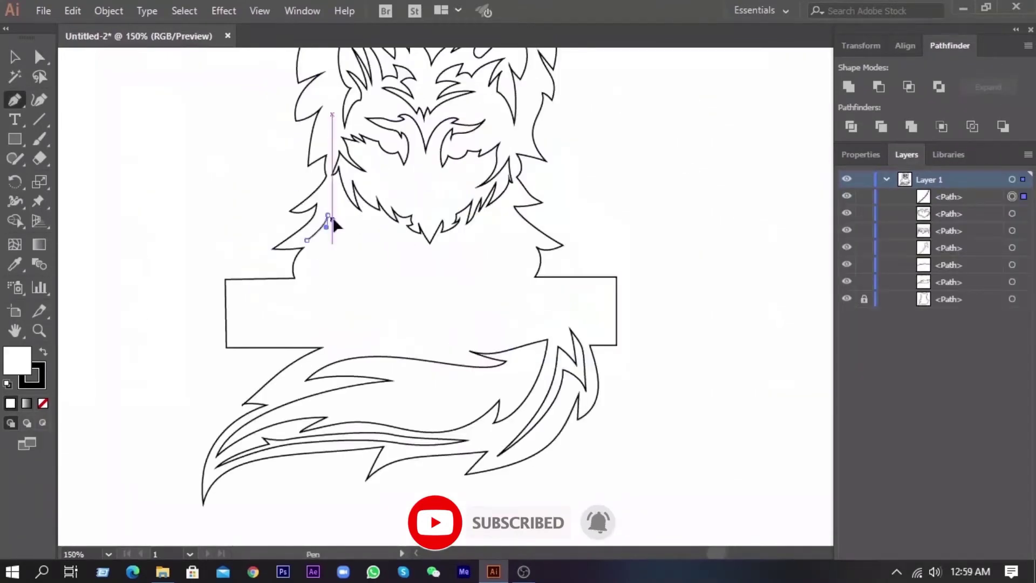
pyautogui.click(333, 205)
# - Add zigzag chest-fur points across beneath the chin, then zoom in on the eyes
pyautogui.click(339, 223)
pyautogui.moveTo(361, 233); pyautogui.dragTo(390, 270)
pyautogui.click(393, 233)
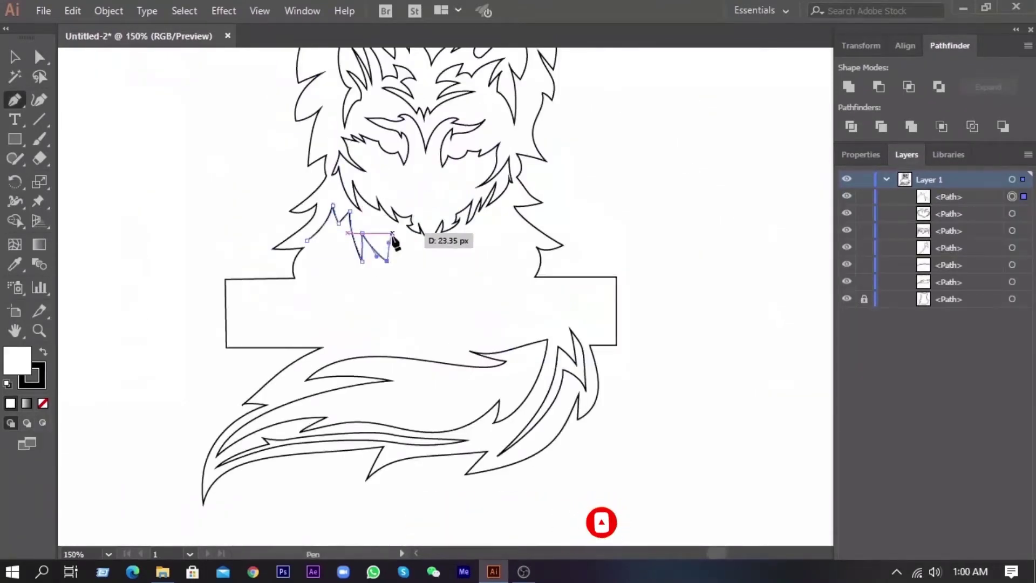
pyautogui.click(432, 269)
pyautogui.click(467, 239)
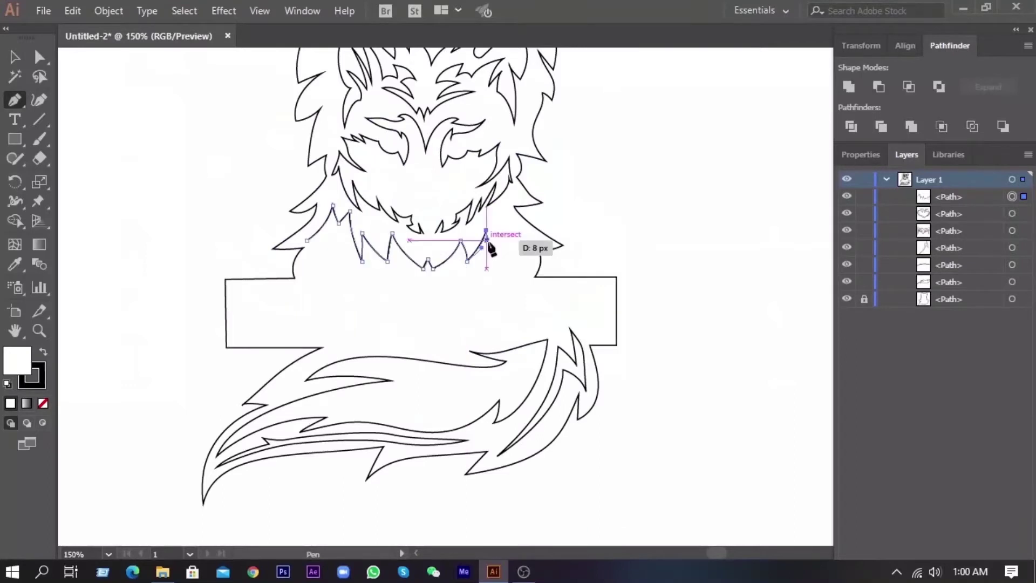
pyautogui.moveTo(515, 254)
pyautogui.mouseDown()
pyautogui.moveTo(498, 292)
pyautogui.moveTo(460, 280)
pyautogui.moveTo(400, 296)
pyautogui.moveTo(313, 259)
pyautogui.mouseUp()
pyautogui.click(521, 268)
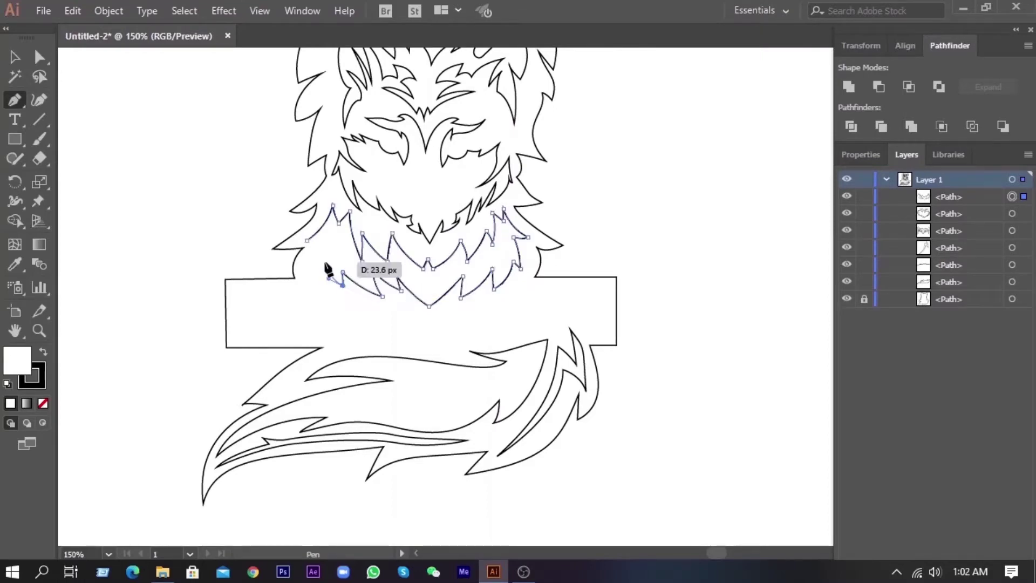
pyautogui.hotkey('ctrl', '-')
pyautogui.hotkey('ctrl', '+')
pyautogui.hotkey('ctrl', '+')
pyautogui.hotkey('ctrl', '+')
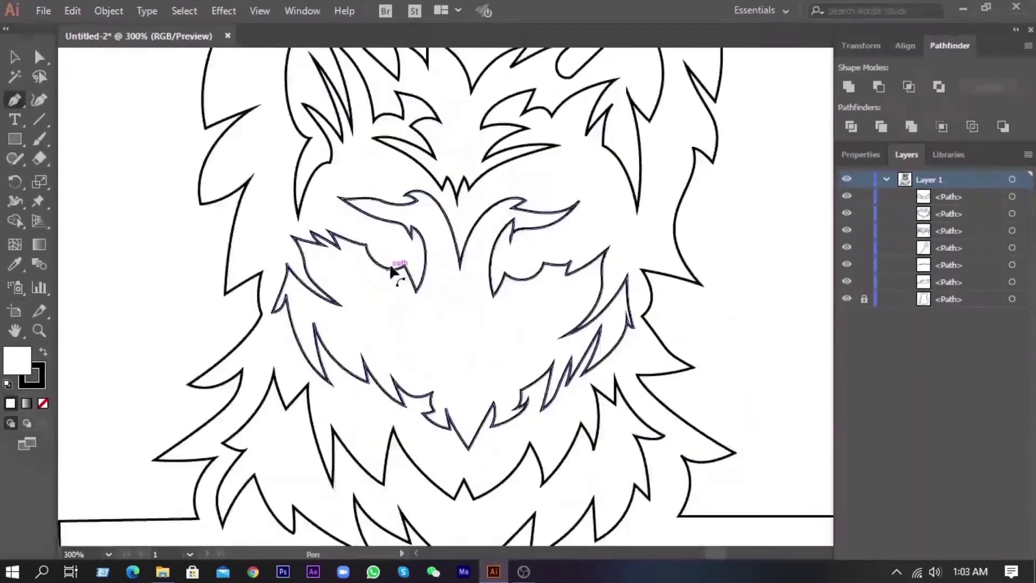
pyautogui.hotkey('ctrl', '+')
# - Draw the round left eyeball shape
pyautogui.click(408, 253)
pyautogui.click(362, 222)
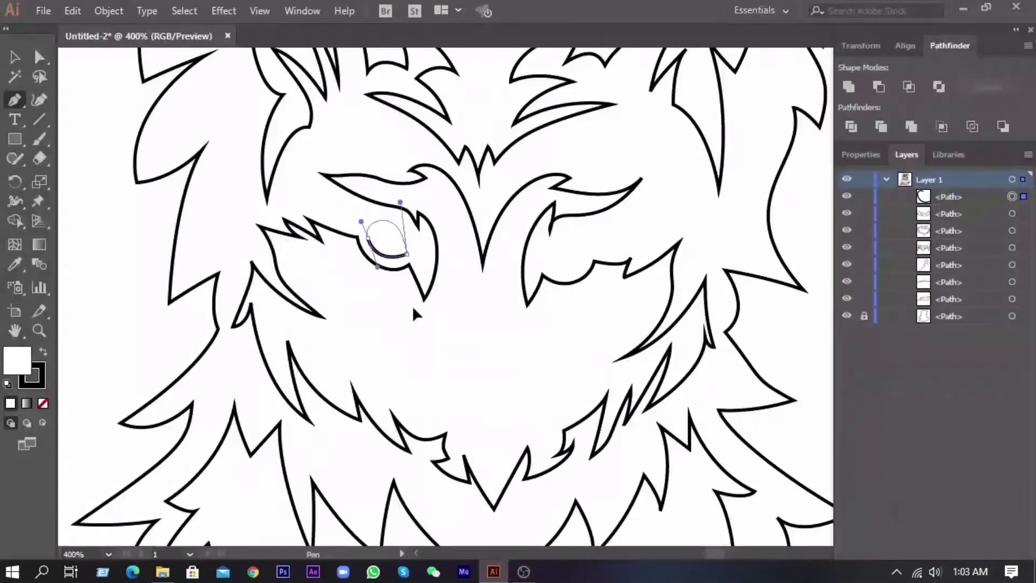
pyautogui.press('v')
pyautogui.rightClick(385, 218)
# - Copy the eyeball to the right eye and reflect it across a vertical axis
pyautogui.moveTo(408, 239); pyautogui.dragTo(591, 264)
pyautogui.rightClick(591, 263)
pyautogui.click(766, 370)
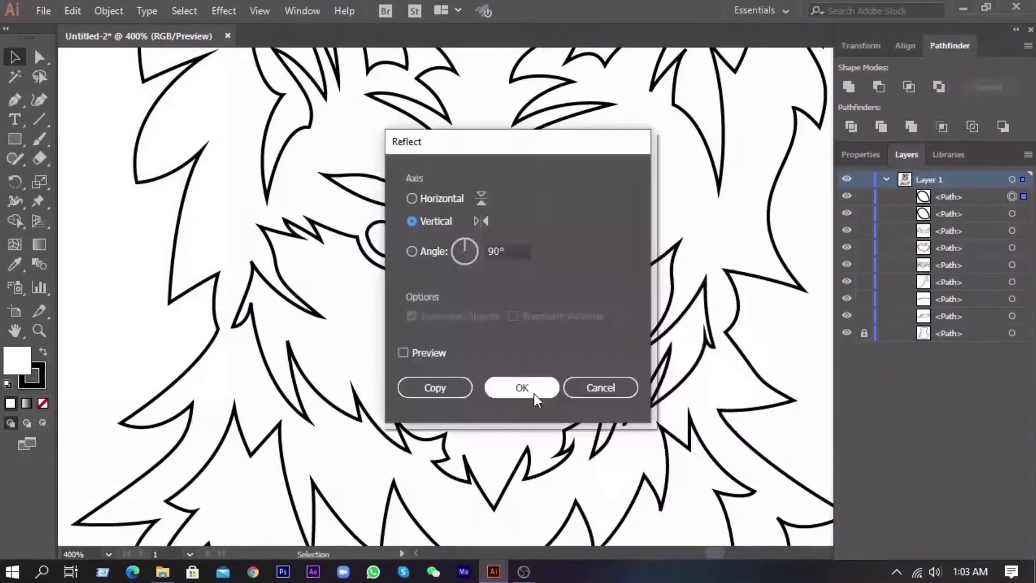
pyautogui.click(522, 387)
pyautogui.click(408, 275)
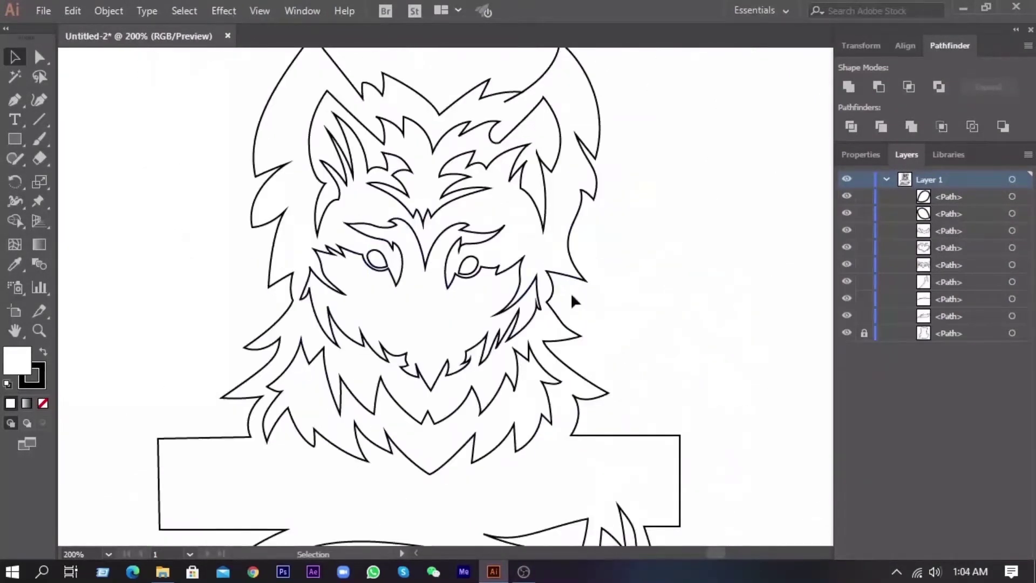
pyautogui.press('p')
pyautogui.click(356, 211)
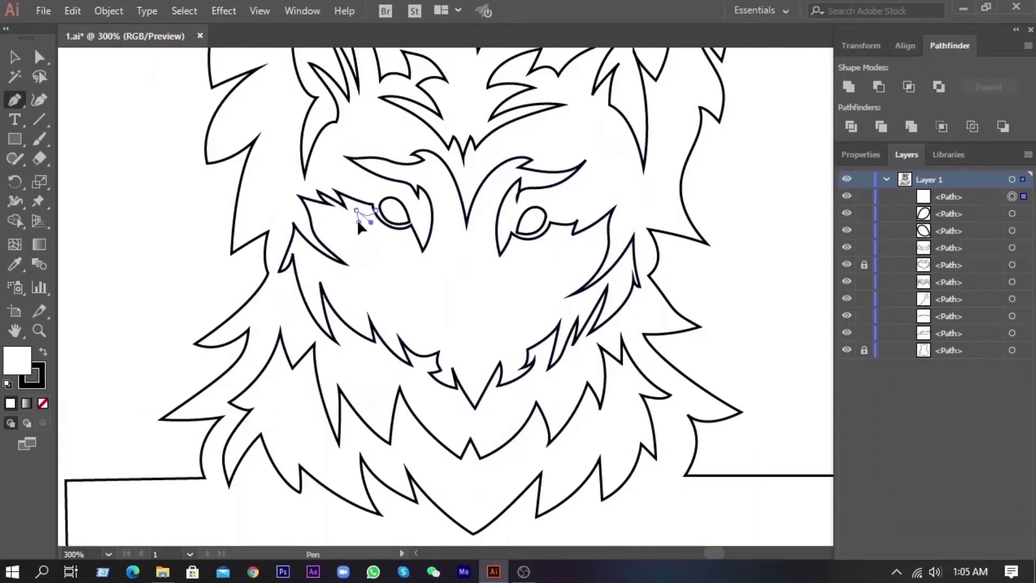
# - Extend the muzzle line rightward to the right eye and add a short stroke beneath it
pyautogui.hotkey('ctrl', 'z')
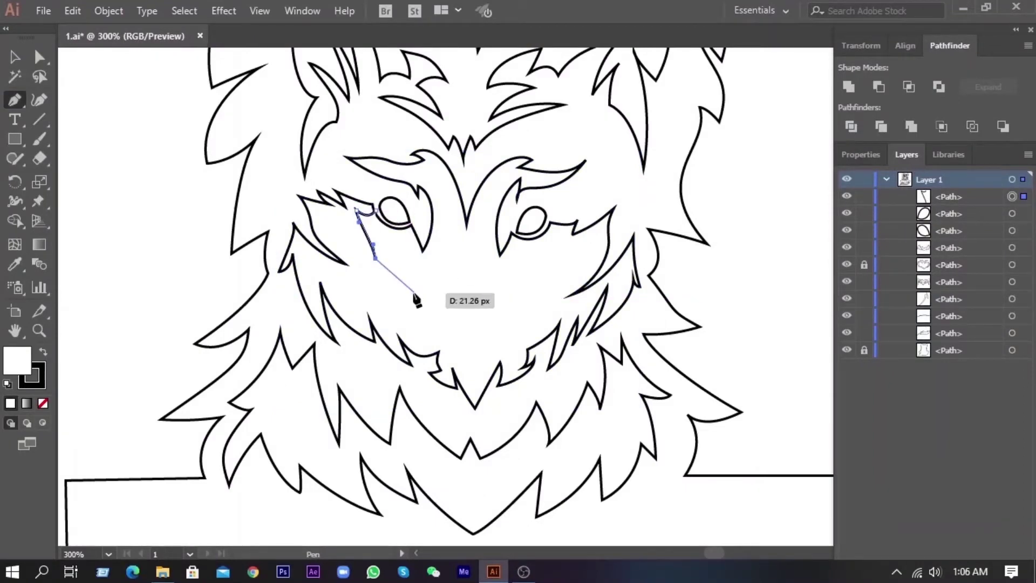
pyautogui.moveTo(473, 298)
pyautogui.mouseDown()
pyautogui.moveTo(532, 290)
pyautogui.moveTo(556, 270)
pyautogui.mouseUp()
pyautogui.click(566, 233)
pyautogui.click(544, 239)
pyautogui.click(525, 244)
# - Draw the curved nose line down to the muzzle, then deselect the artwork
pyautogui.click(468, 229)
pyautogui.moveTo(446, 171); pyautogui.dragTo(428, 163)
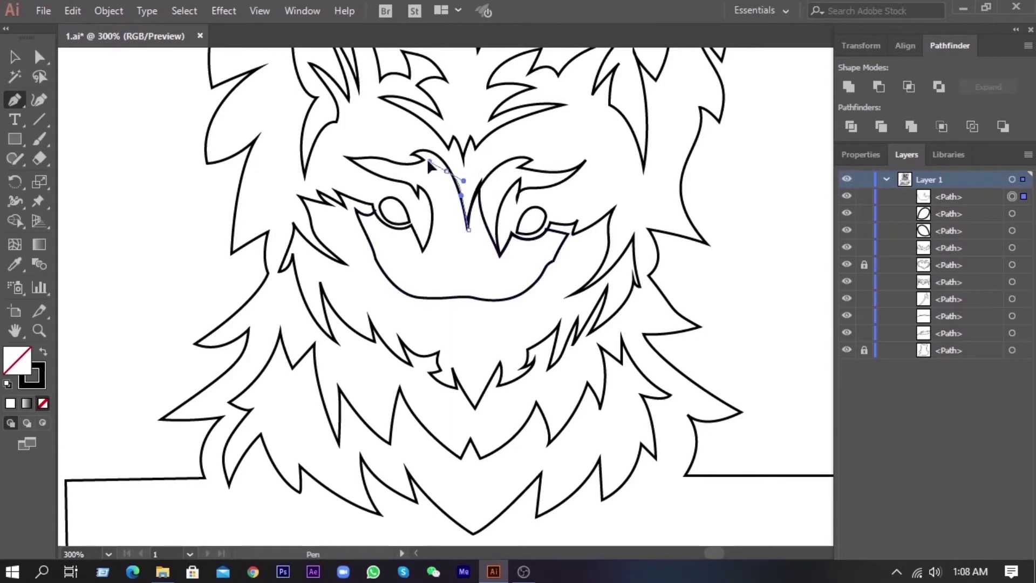
pyautogui.moveTo(420, 266); pyautogui.dragTo(426, 259)
pyautogui.click(411, 225)
pyautogui.scroll(-2, 435, 235)
pyautogui.scroll(-3, 475, 273)
pyautogui.scroll(2, 443, 276)
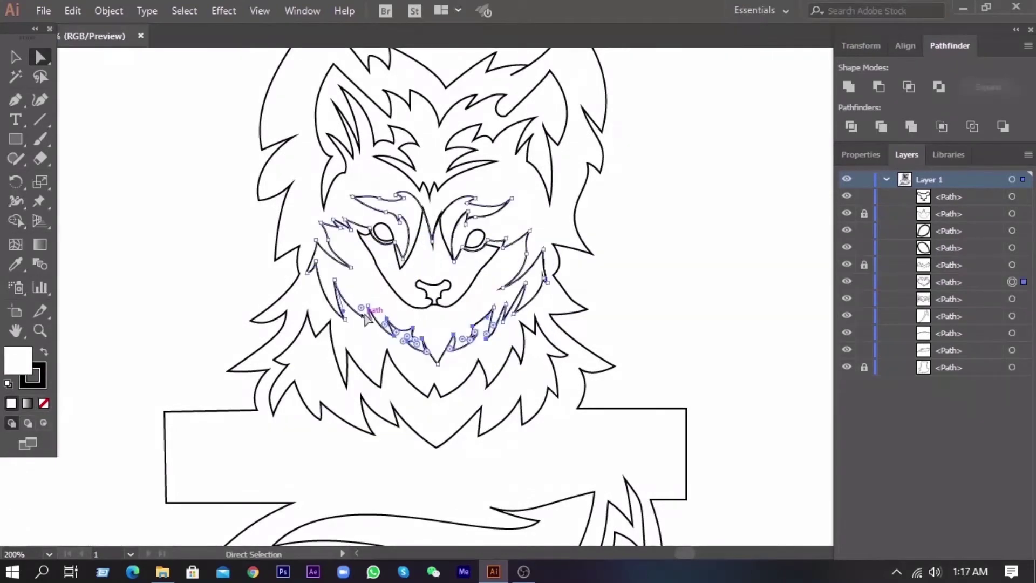
pyautogui.scroll(2, 424, 384)
pyautogui.press('v')
pyautogui.click(475, 305)
pyautogui.scroll(-2, 472, 294)
pyautogui.scroll(1, 399, 275)
pyautogui.scroll(-1, 400, 276)
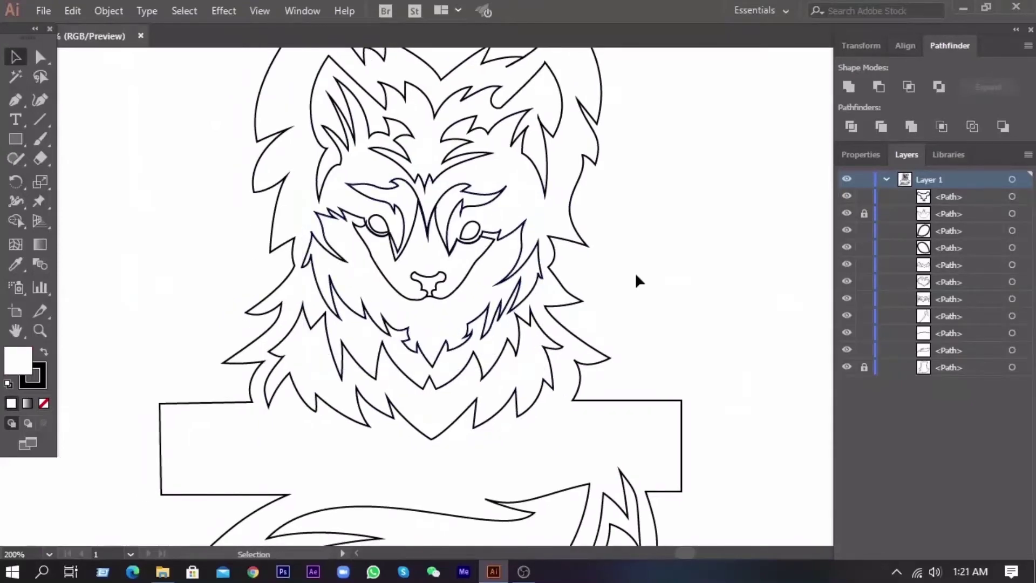
# - Draw a fang below the nose and add a reflected copy beside it
pyautogui.press('p')
pyautogui.hotkey('ctrl', '-')
pyautogui.scroll(5, 432, 270)
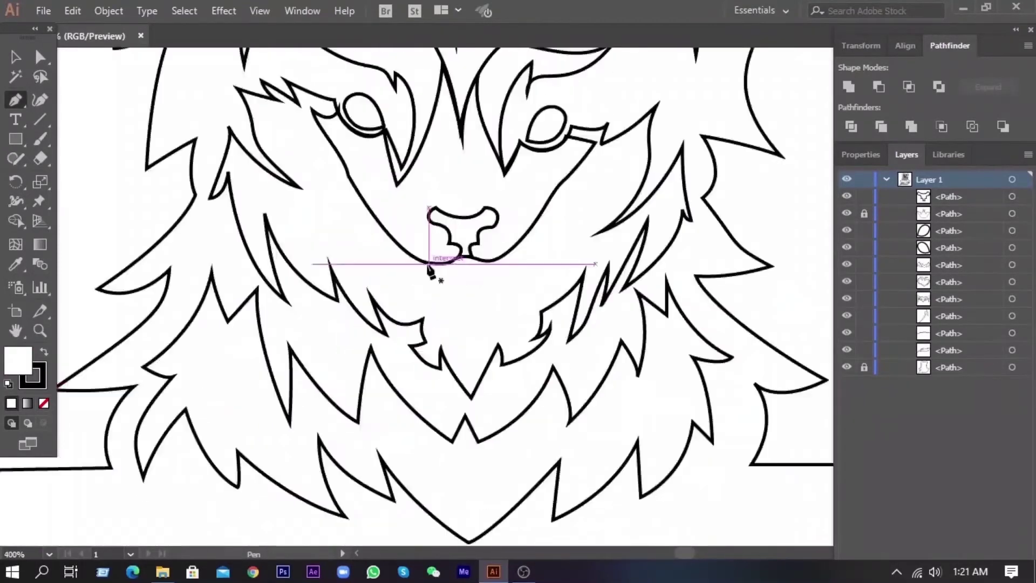
pyautogui.click(440, 290)
pyautogui.scroll(2, 440, 308)
pyautogui.moveTo(431, 264); pyautogui.dragTo(441, 264)
pyautogui.hotkey('ctrl', '0')
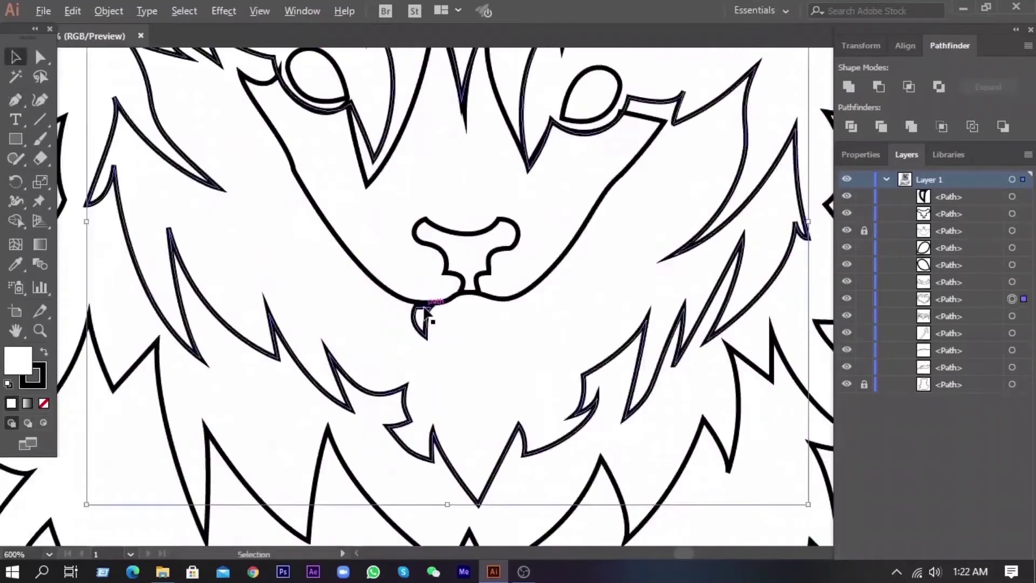
pyautogui.rightClick(423, 319)
pyautogui.click(428, 387)
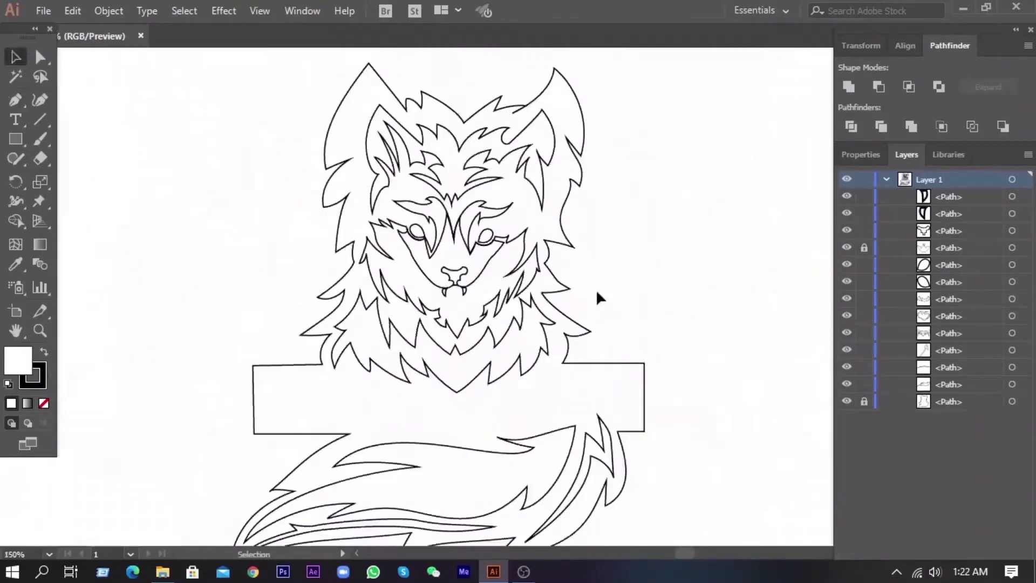
# - Drag an anchor on the inner chin fur path to reshape one spike, then deselect
pyautogui.scroll(3, 456, 319)
pyautogui.press('a')
pyautogui.click(465, 348)
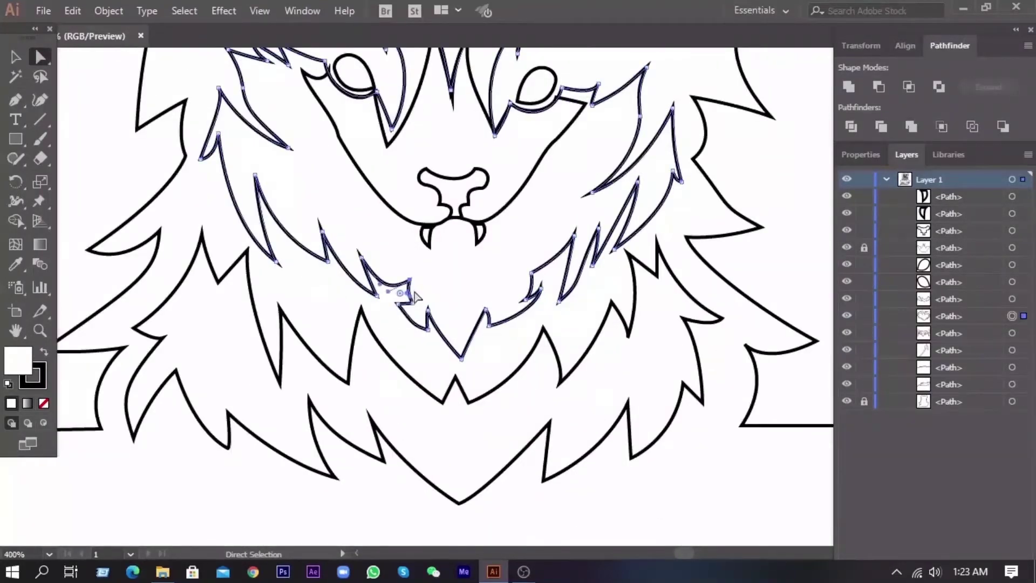
pyautogui.scroll(3, 378, 297)
pyautogui.scroll(-5, 540, 270)
pyautogui.scroll(4, 167, 231)
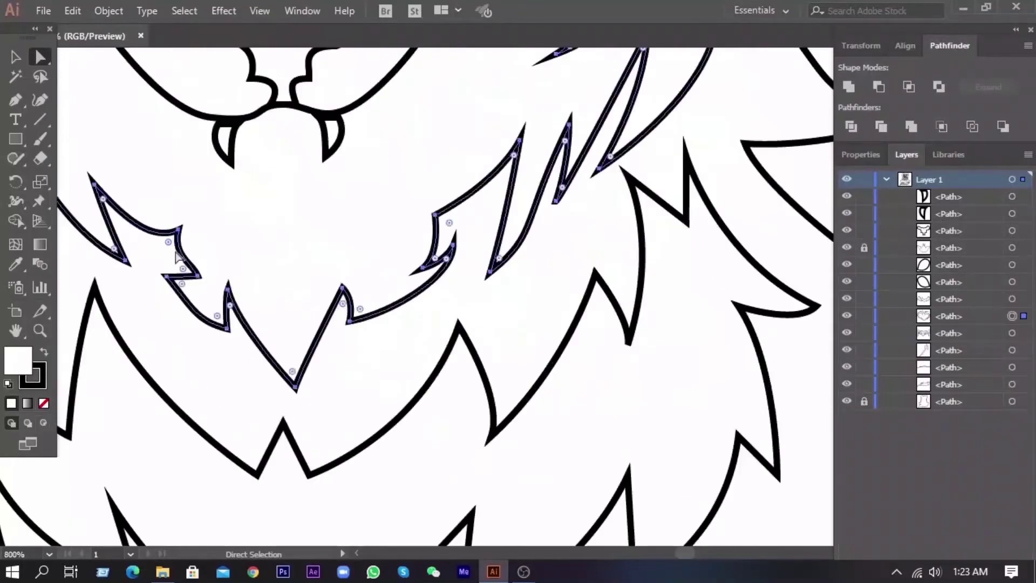
pyautogui.moveTo(452, 259); pyautogui.dragTo(438, 265)
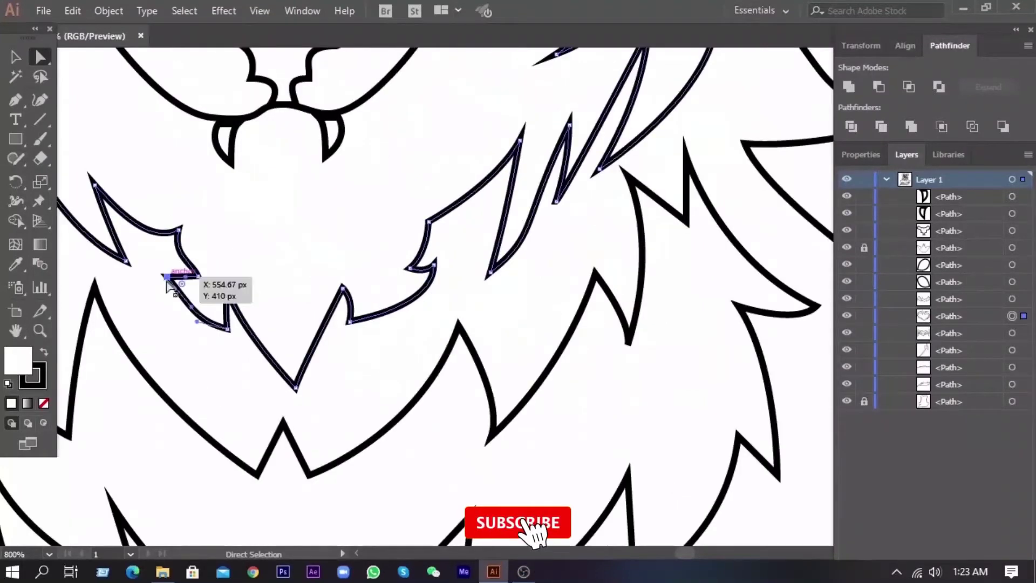
pyautogui.scroll(-1, 167, 286)
pyautogui.scroll(-3, 219, 331)
pyautogui.scroll(-1, 513, 224)
pyautogui.click(631, 255)
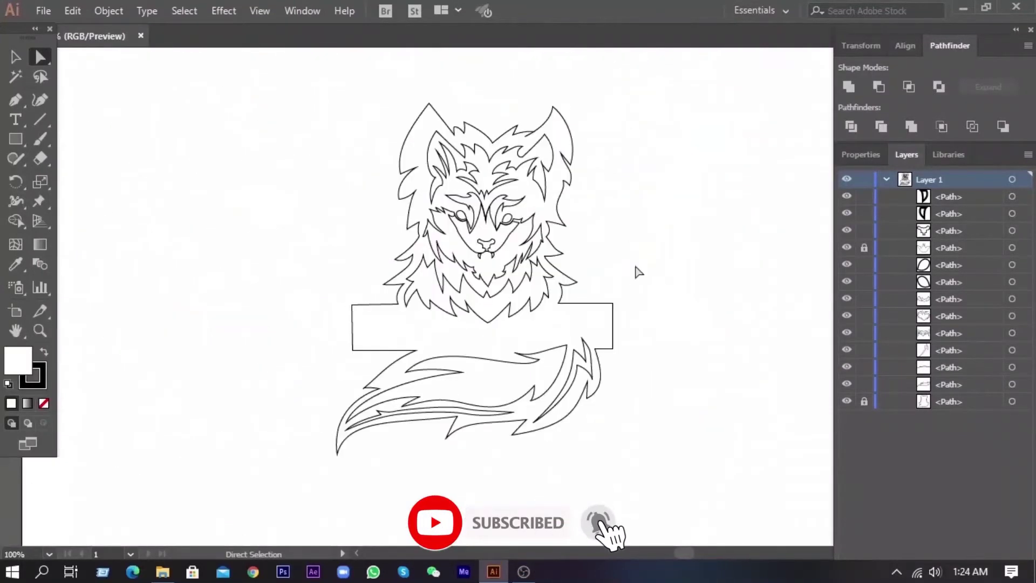
# - Select the mouth fur path and the right fang to inspect them, then deselect
pyautogui.scroll(2, 638, 272)
pyautogui.scroll(1, 539, 259)
pyautogui.click(544, 238)
pyautogui.scroll(2, 477, 280)
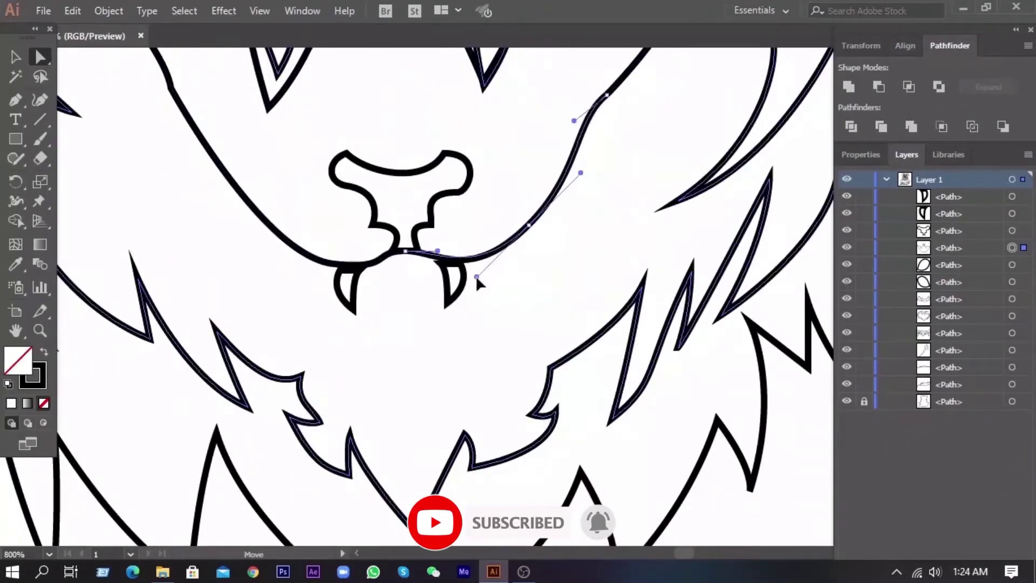
pyautogui.press('v')
pyautogui.click(463, 281)
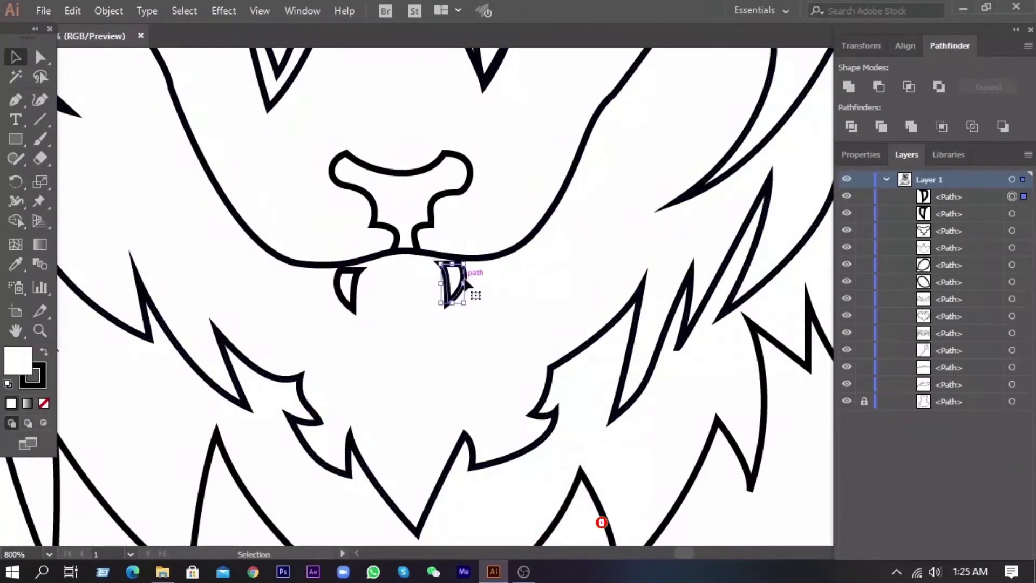
pyautogui.scroll(-1, 465, 282)
pyautogui.scroll(-3, 636, 277)
pyautogui.click(637, 277)
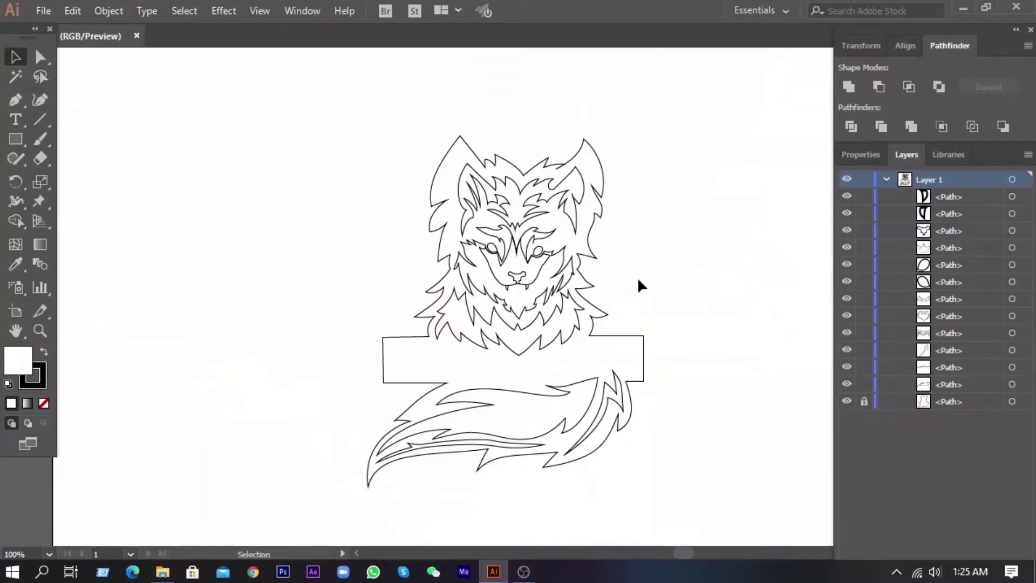
# - Pen-draw a closed U-shaped tongue path below the mouth, between the fangs
pyautogui.press('p')
pyautogui.scroll(1, 507, 302)
pyautogui.scroll(1, 518, 286)
pyautogui.click(520, 280)
pyautogui.click(540, 280)
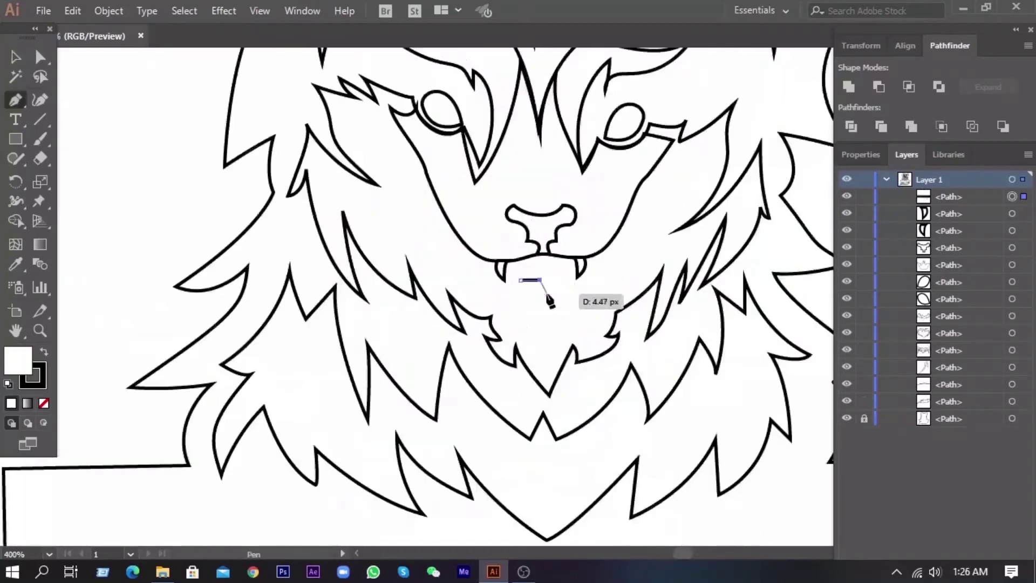
pyautogui.click(519, 280)
# - Drag a tongue path segment into place and fit the whole artboard in view
pyautogui.press('a')
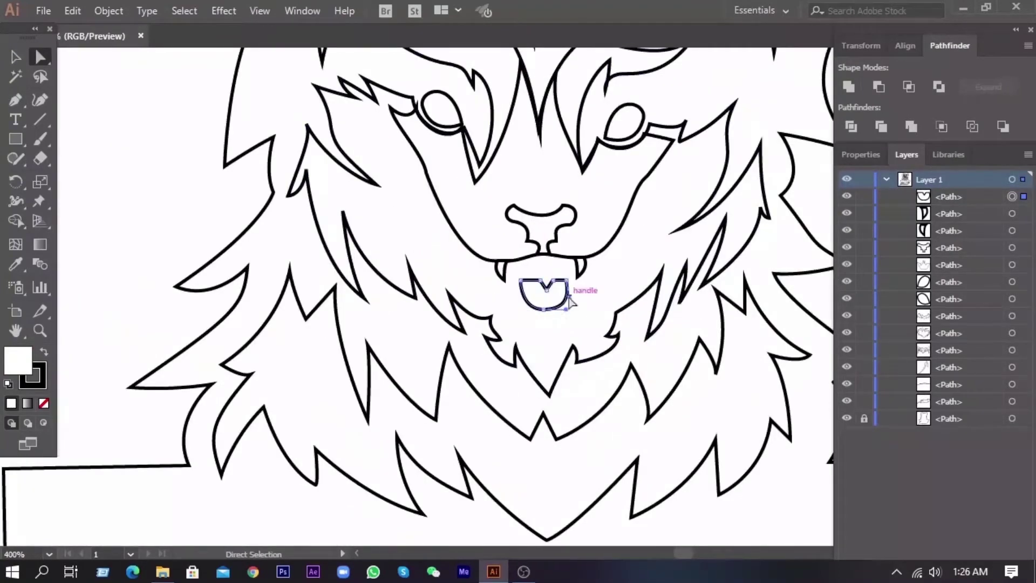
pyautogui.scroll(-1, 551, 299)
pyautogui.press('v')
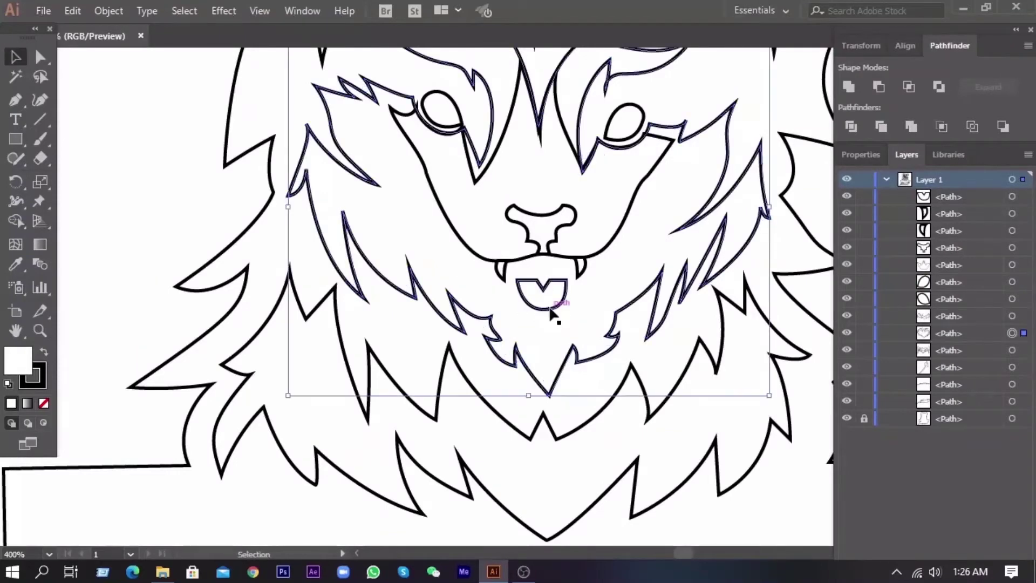
pyautogui.scroll(-2, 564, 305)
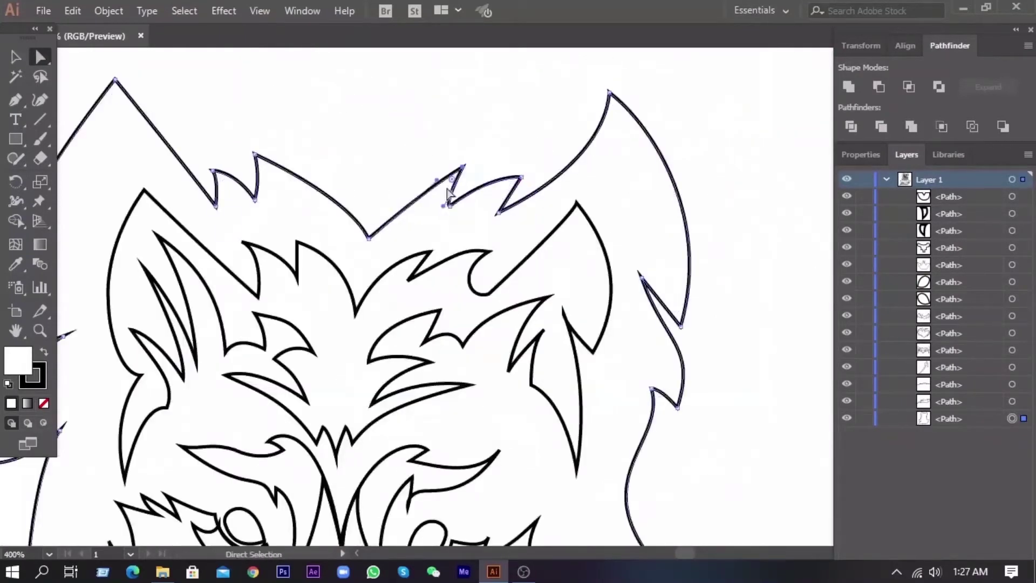
pyautogui.moveTo(447, 192); pyautogui.dragTo(459, 163)
pyautogui.hotkey('ctrl', '0')
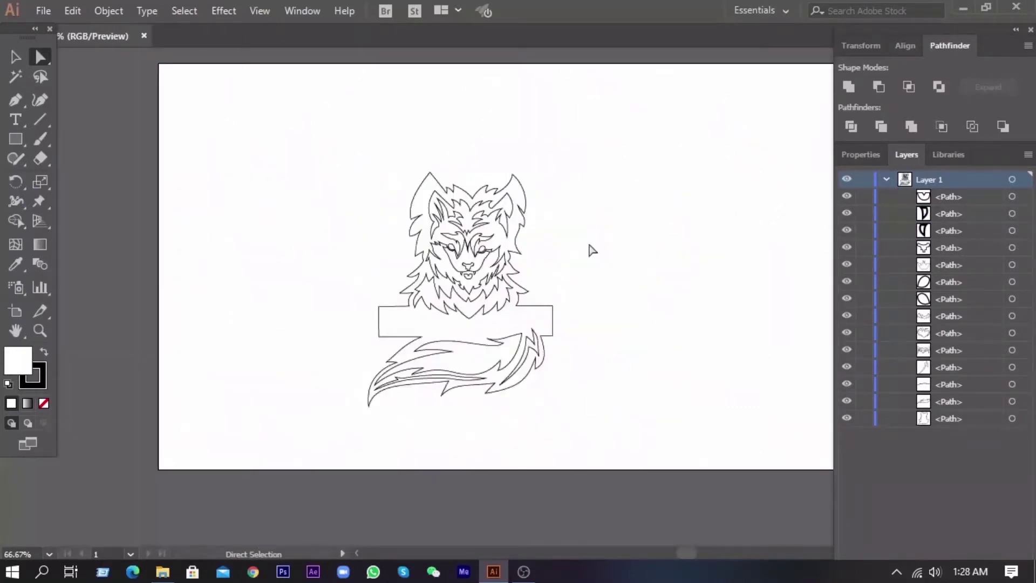
# - Zoom in and pen-draw a closed chin shape with a curved lower edge under the tongue
pyautogui.hotkey('ctrl', '+')
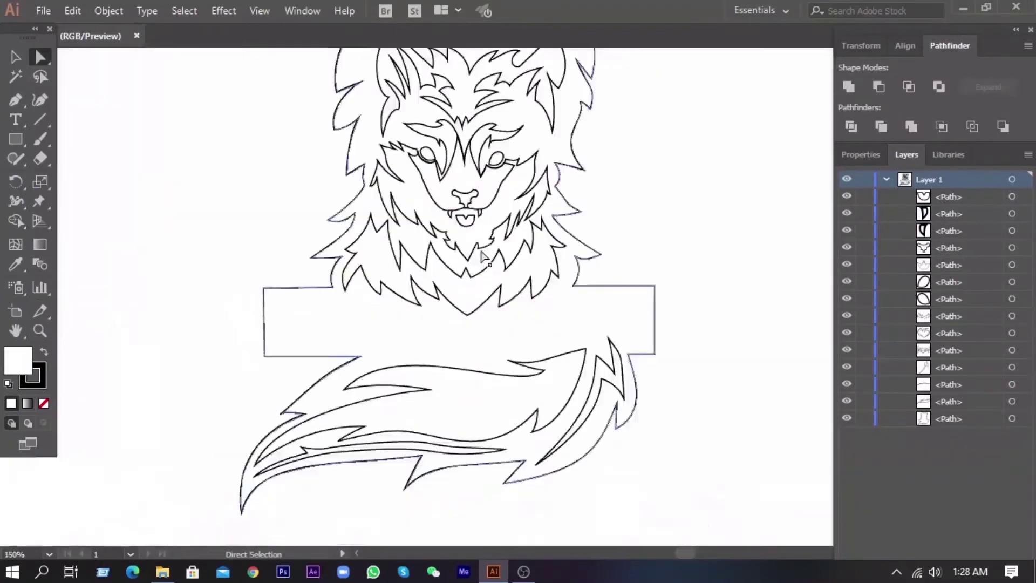
pyautogui.hotkey('ctrl', '+')
pyautogui.press('p')
pyautogui.click(393, 197)
pyautogui.moveTo(422, 209); pyautogui.dragTo(446, 210)
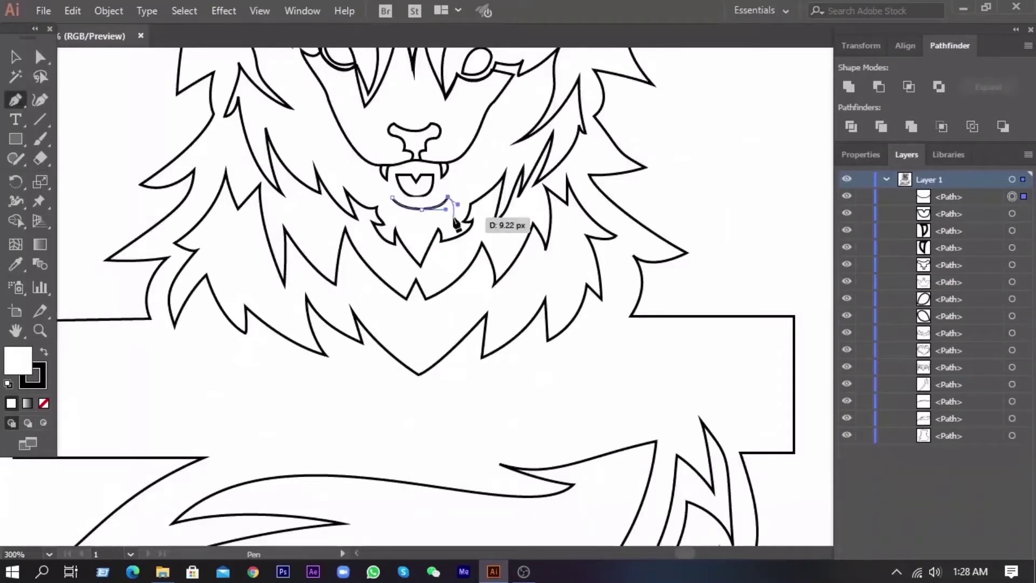
pyautogui.hotkey('ctrl', '+')
pyautogui.click(369, 192)
# - Reshape one chin anchor, fit the artboard, and lock every line-art path
pyautogui.press('v')
pyautogui.press('a')
pyautogui.moveTo(496, 216); pyautogui.dragTo(470, 224)
pyautogui.hotkey('ctrl', '+')
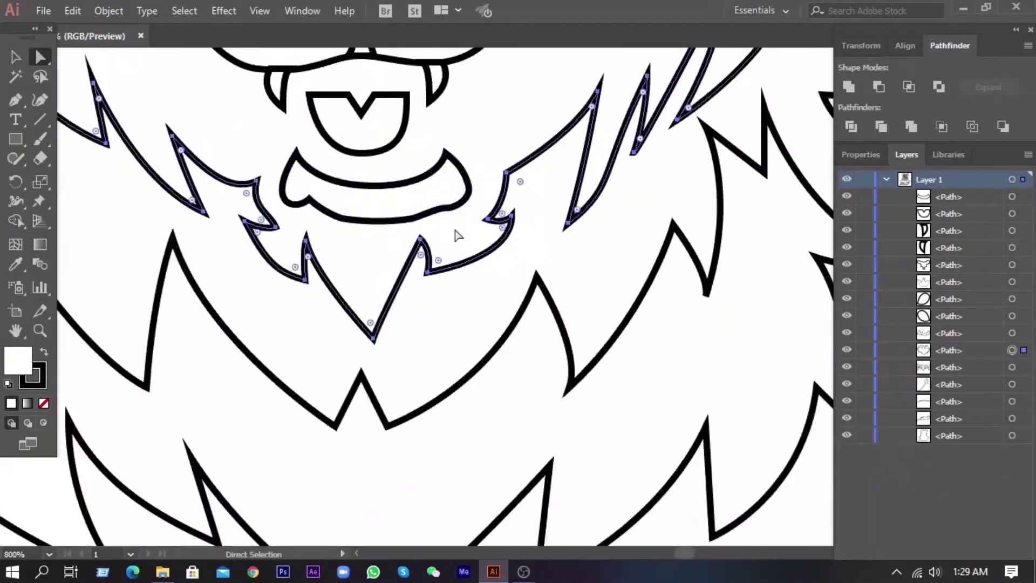
pyautogui.hotkey('ctrl', '0')
pyautogui.click(556, 283)
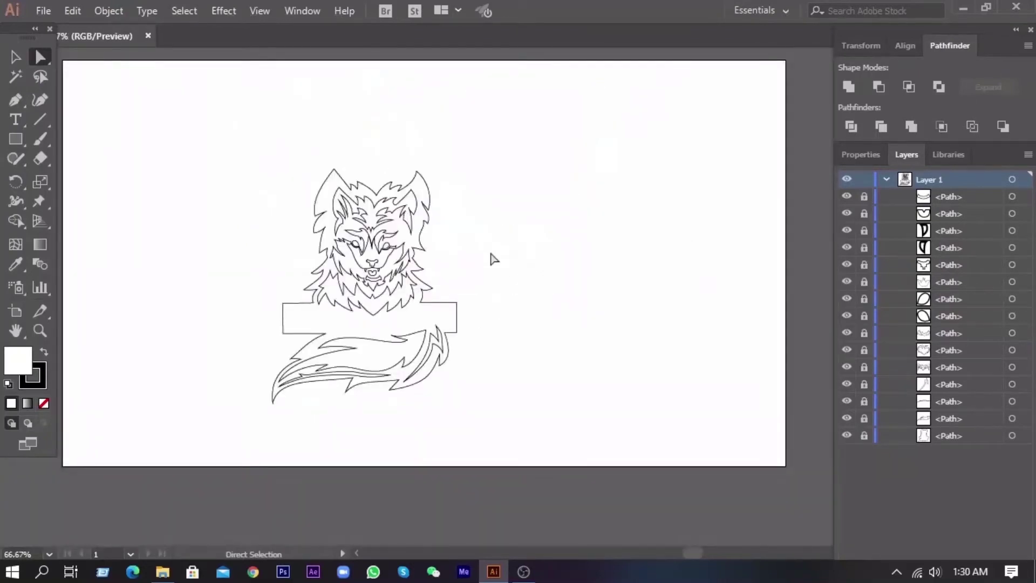
# - Zoom into the left ear and pen a curved path along its inner contour
pyautogui.hotkey('ctrl', '+')
pyautogui.hotkey('ctrl', '+')
pyautogui.hotkey('ctrl', '+')
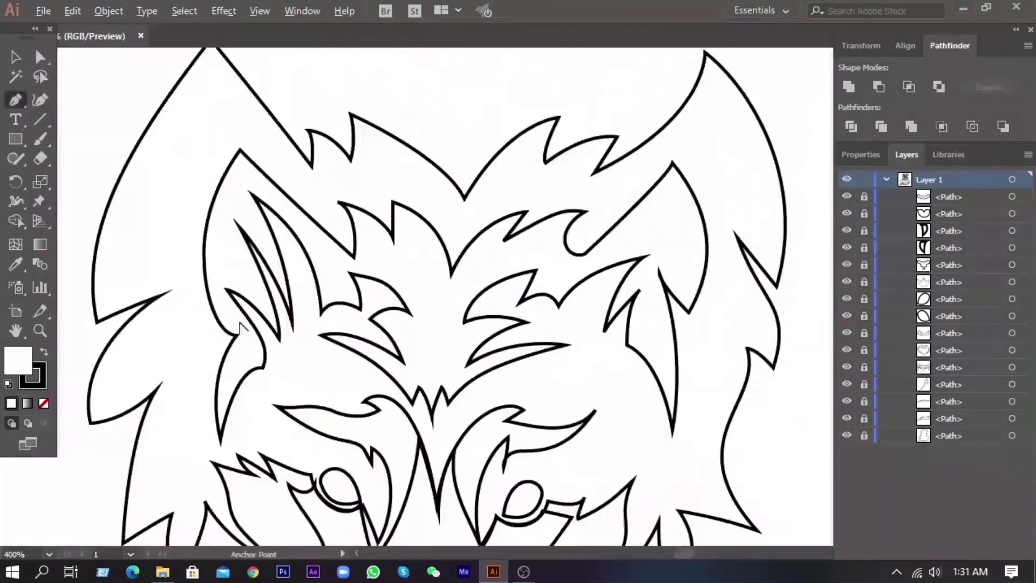
pyautogui.hotkey('ctrl', '+')
pyautogui.hotkey('ctrl', '+')
pyautogui.press('p')
pyautogui.moveTo(204, 99); pyautogui.dragTo(235, 105)
pyautogui.moveTo(254, 475); pyautogui.dragTo(237, 470)
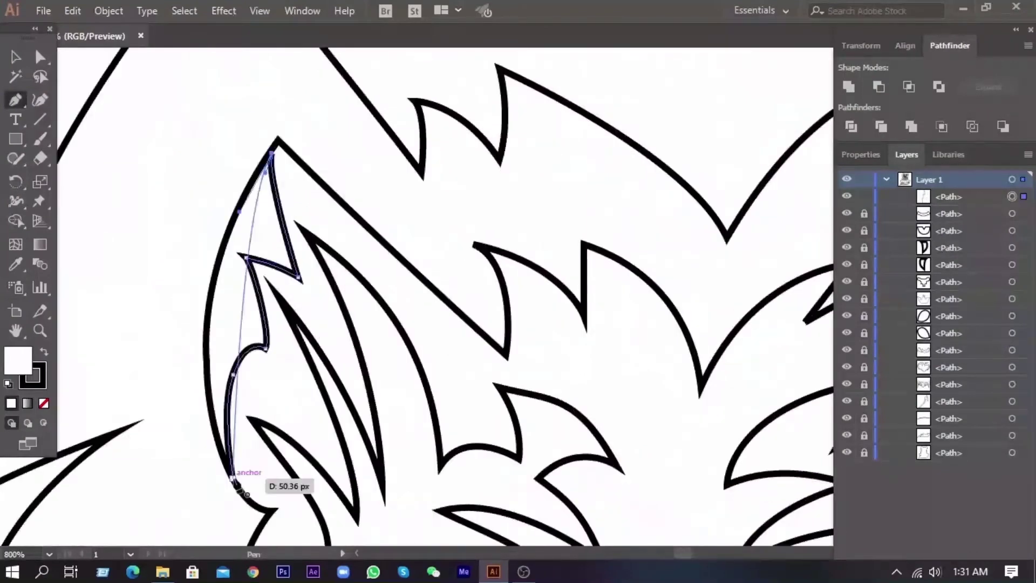
pyautogui.press('v')
pyautogui.click(285, 271)
# - Trace a jagged inner-ear fur path with curves and a corner at the spike tip
pyautogui.scroll(-5, 286, 442)
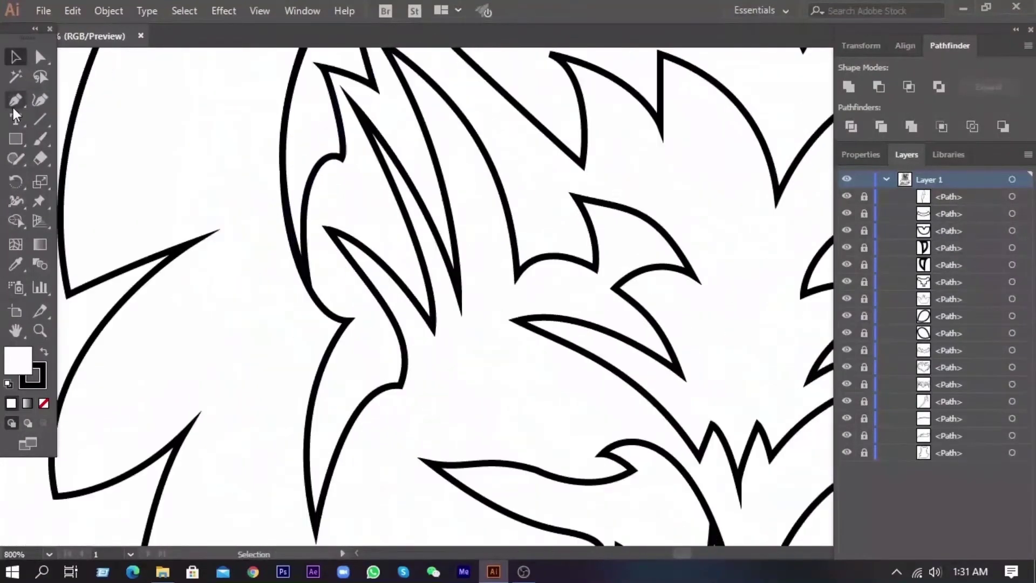
pyautogui.press('p')
pyautogui.click(315, 217)
pyautogui.moveTo(361, 223); pyautogui.dragTo(384, 249)
pyautogui.moveTo(342, 104); pyautogui.dragTo(345, 108)
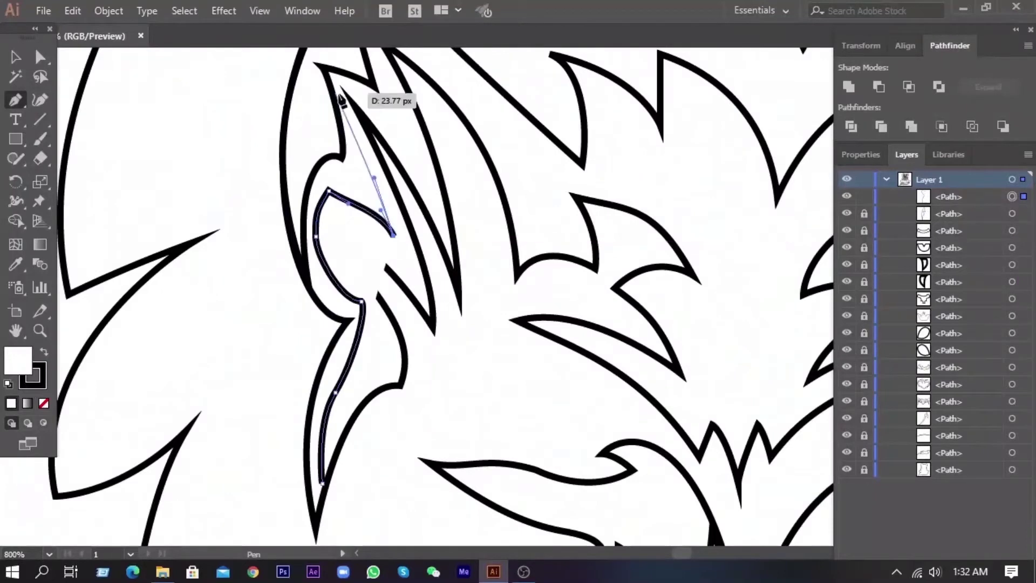
pyautogui.scroll(5, 345, 216)
pyautogui.click(267, 281)
pyautogui.click(311, 258)
pyautogui.hscroll(-5, 317, 261)
pyautogui.scroll(2, 324, 259)
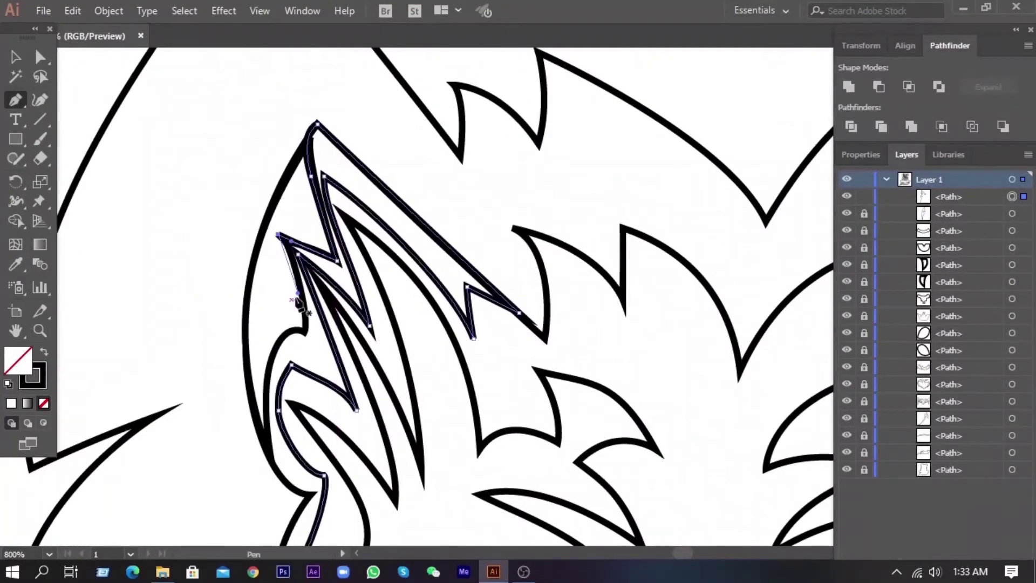
pyautogui.scroll(3, 298, 305)
pyautogui.click(424, 248)
# - Start a new forehead fur stroke with three anchor points
pyautogui.press('v')
pyautogui.scroll(-5, 532, 312)
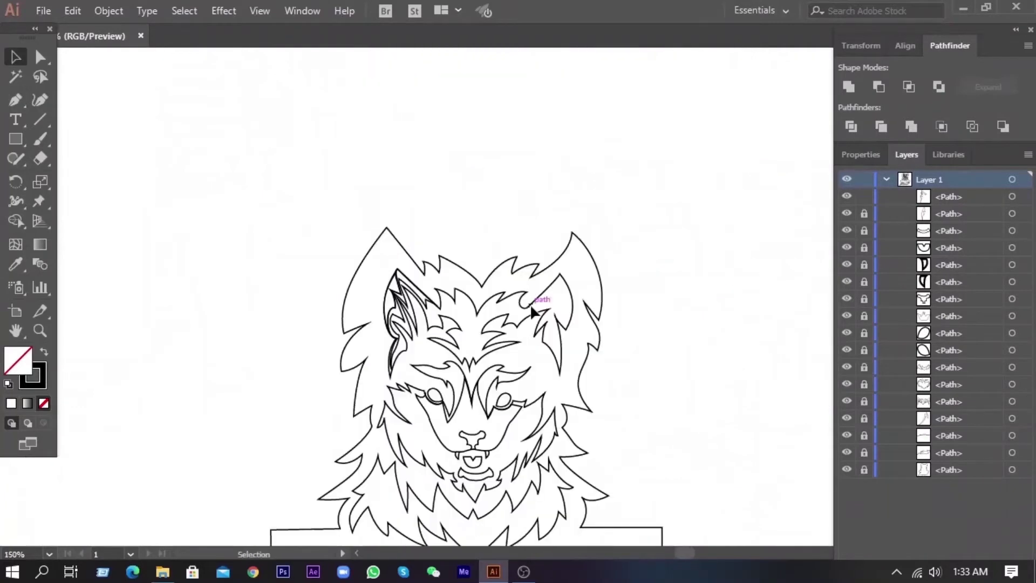
pyautogui.scroll(2, 515, 248)
pyautogui.scroll(3, 516, 248)
pyautogui.press('p')
pyautogui.click(275, 247)
pyautogui.click(312, 242)
pyautogui.click(341, 278)
pyautogui.scroll(1, 373, 292)
pyautogui.scroll(-2, 421, 345)
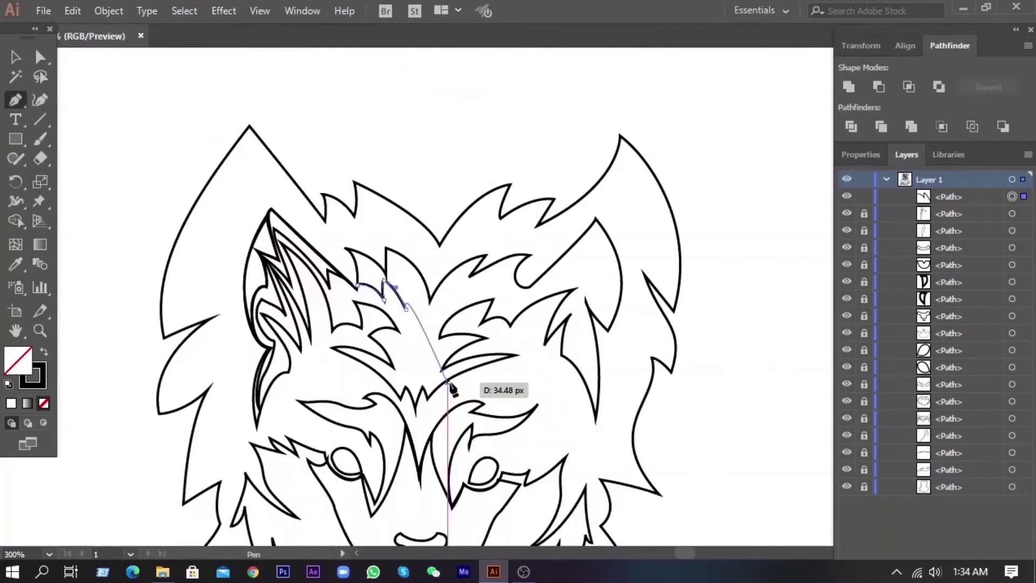
# - Draw a curved line along the right cheek and an M-shaped curve inside the mouth
pyautogui.scroll(2, 422, 302)
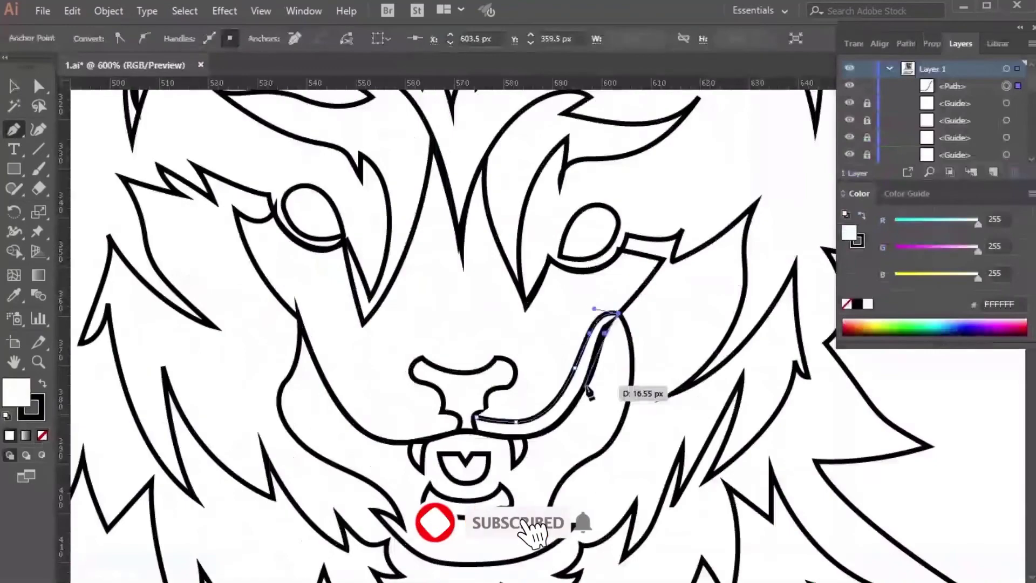
pyautogui.scroll(3, 583, 386)
pyautogui.moveTo(277, 489); pyautogui.dragTo(107, 429)
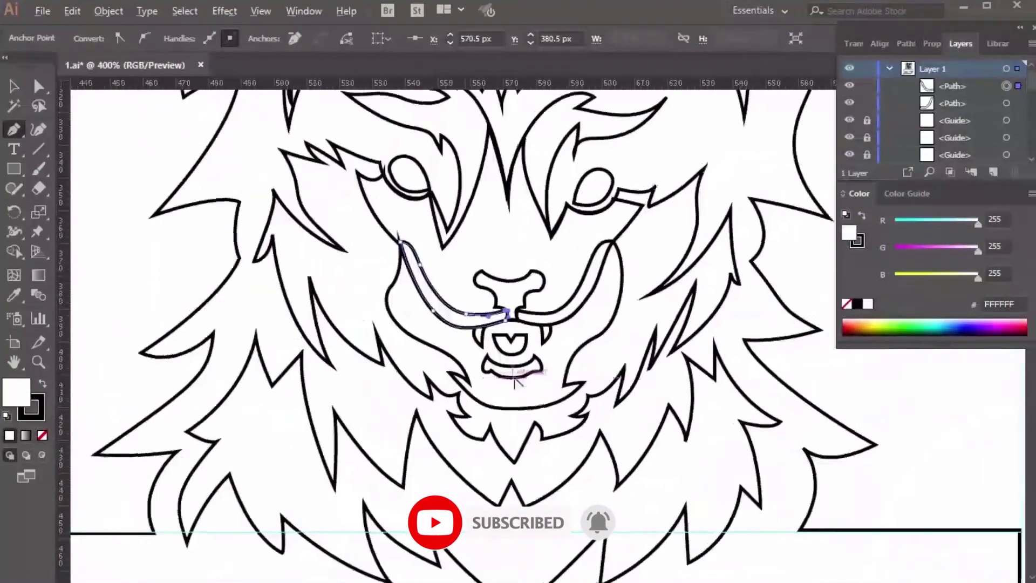
pyautogui.moveTo(547, 357); pyautogui.dragTo(567, 378)
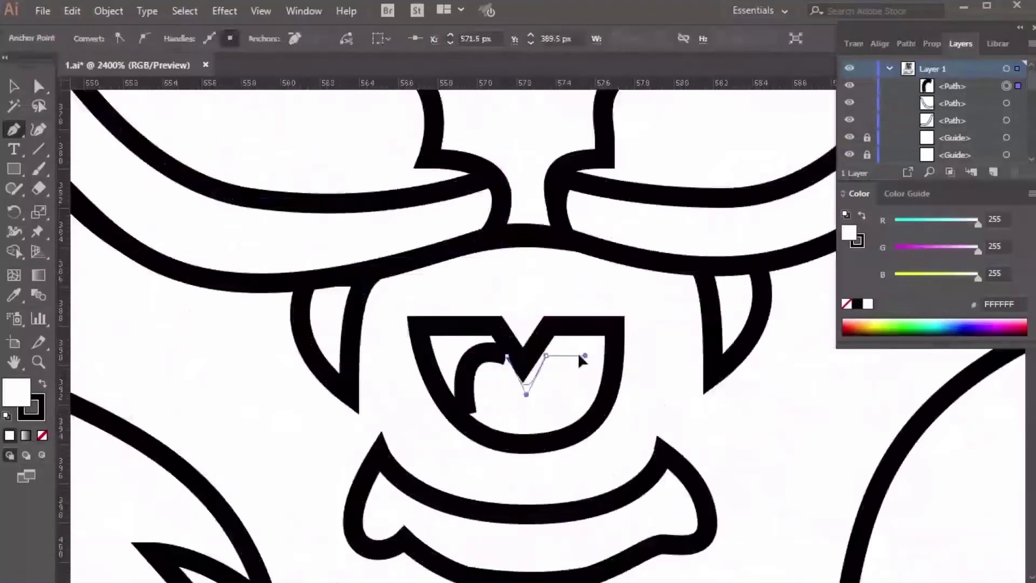
pyautogui.moveTo(585, 415); pyautogui.dragTo(606, 397)
pyautogui.moveTo(605, 336); pyautogui.dragTo(623, 354)
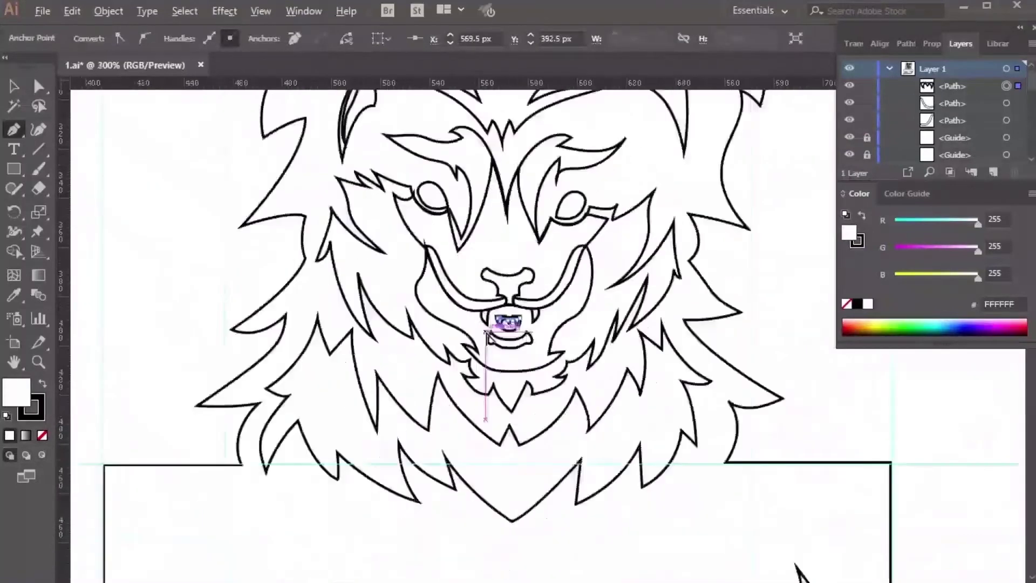
# - Begin the inner lower-lip shape with two points and a curved segment
pyautogui.click(428, 358)
pyautogui.click(641, 385)
pyautogui.moveTo(607, 384); pyautogui.dragTo(577, 399)
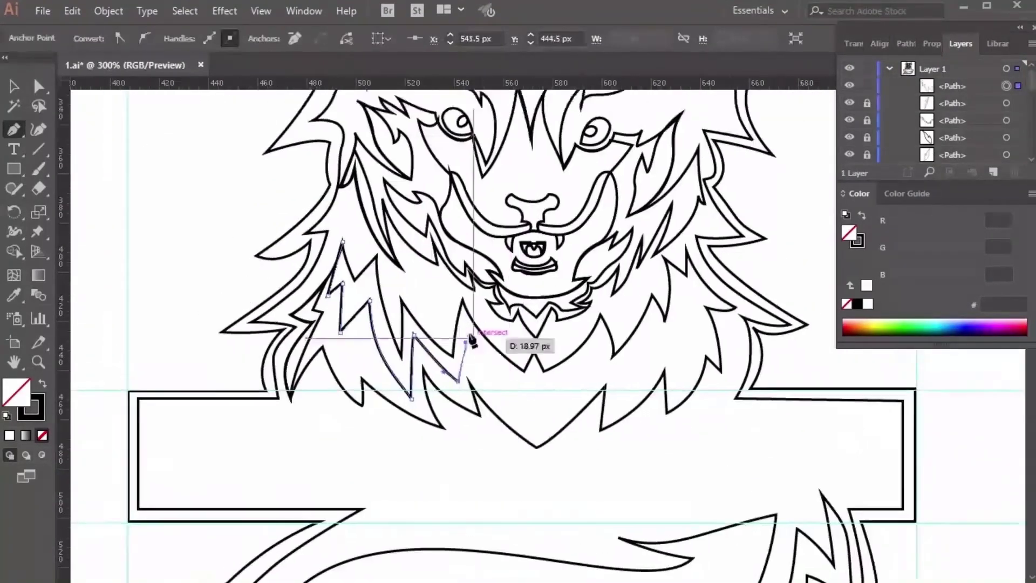
# - Drag a smooth anchor at the V of a zigzag fur strand on the lower mane
pyautogui.moveTo(510, 435); pyautogui.dragTo(629, 369)
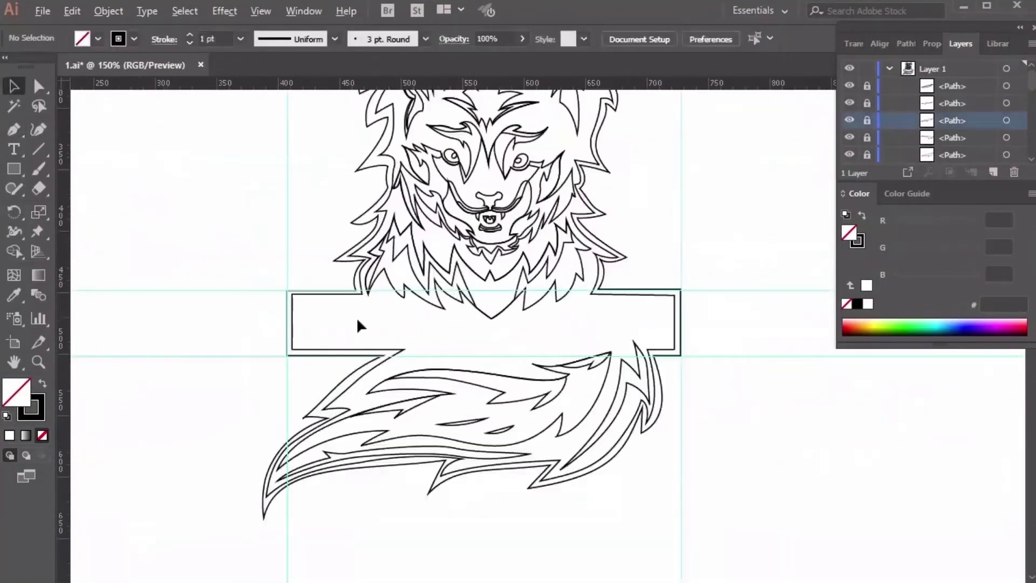
# - Outline the letter F of the banner with the Pen tool, including stem and two bars
pyautogui.press('p')
pyautogui.scroll(2, 324, 281)
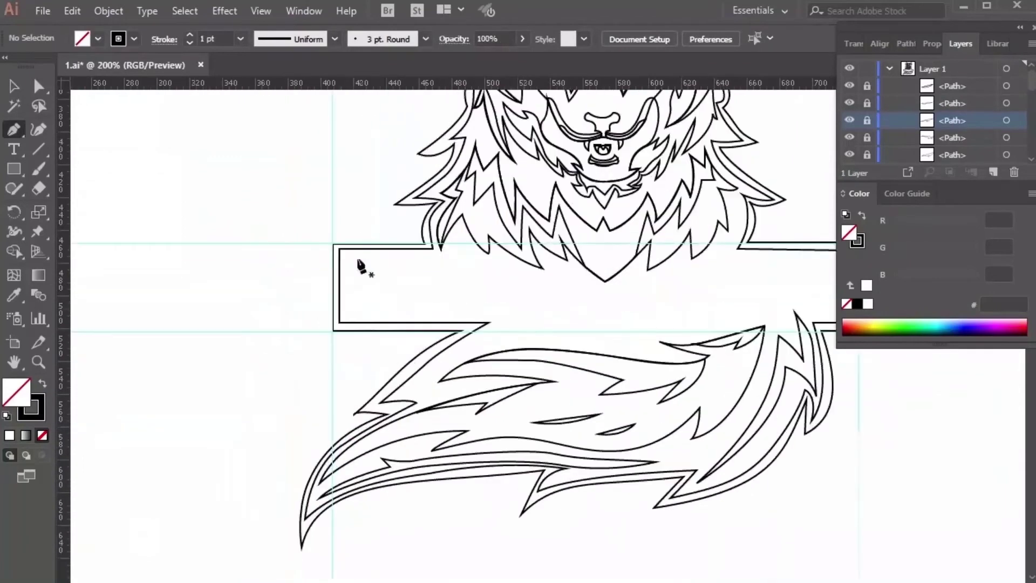
pyautogui.click(358, 259)
pyautogui.click(358, 311)
pyautogui.click(372, 312)
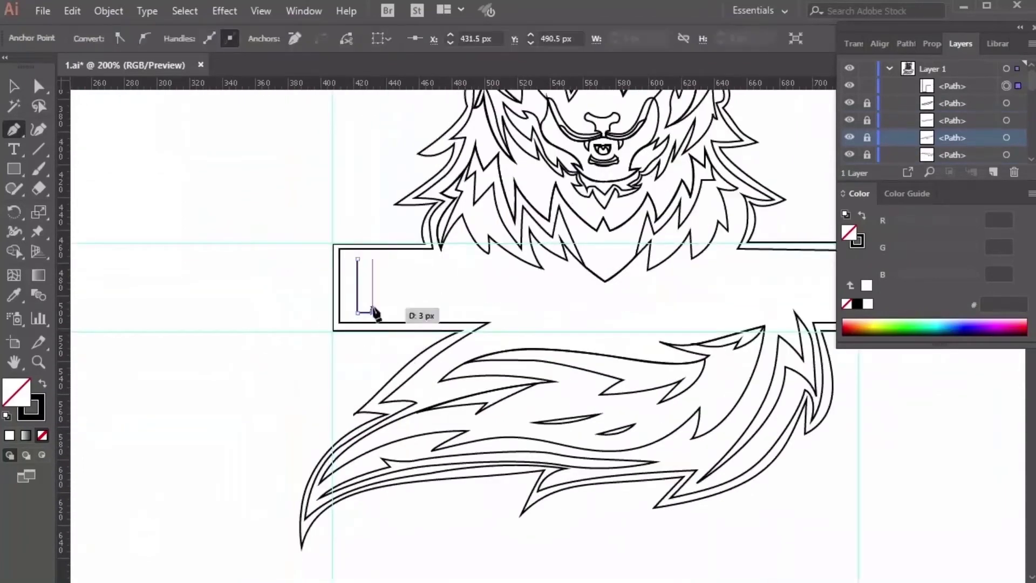
pyautogui.scroll(1, 374, 312)
pyautogui.click(365, 286)
pyautogui.click(387, 287)
pyautogui.click(388, 272)
pyautogui.click(365, 272)
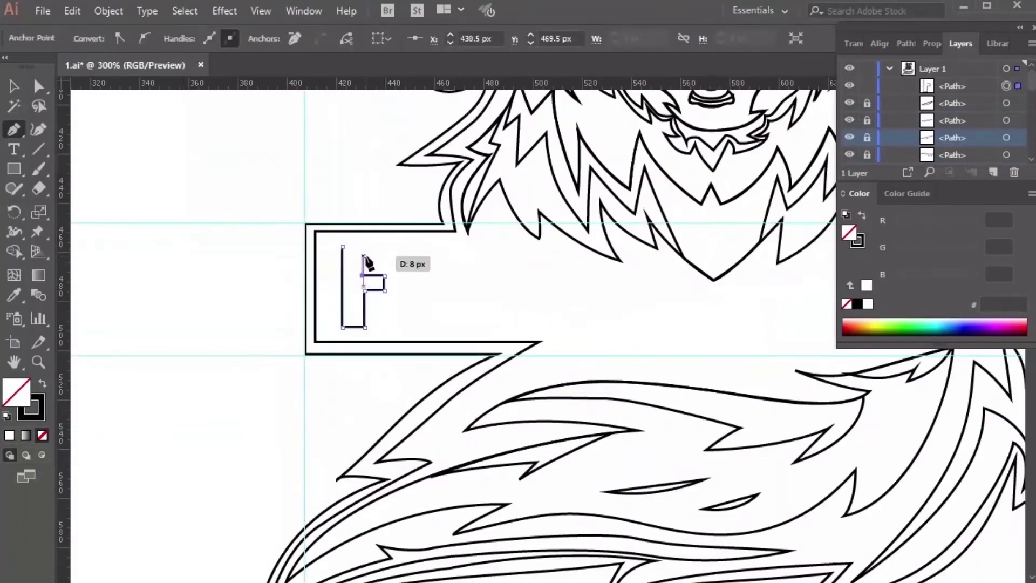
pyautogui.scroll(2, 367, 262)
pyautogui.click(433, 209)
# - Outline the letter O as an outer box with an inner rectangle
pyautogui.click(329, 209)
pyautogui.scroll(-2, 378, 243)
pyautogui.click(411, 251)
pyautogui.click(411, 326)
pyautogui.click(426, 265)
pyautogui.click(491, 252)
# - Draw a first closed outline of the letter X
pyautogui.click(525, 285)
pyautogui.click(557, 251)
pyautogui.click(557, 274)
pyautogui.click(530, 300)
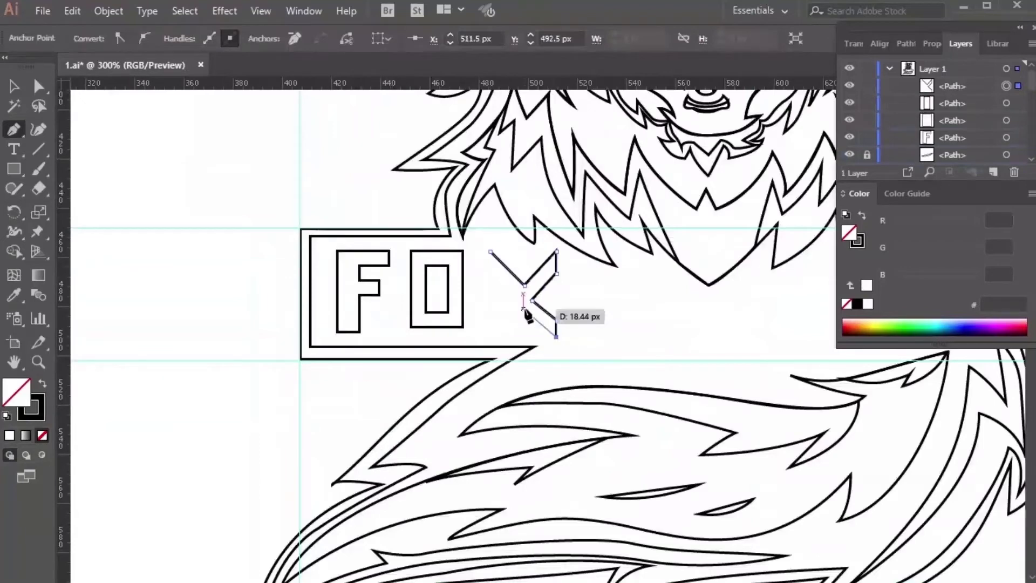
pyautogui.scroll(1, 526, 313)
pyautogui.click(526, 313)
pyautogui.click(489, 338)
pyautogui.click(489, 315)
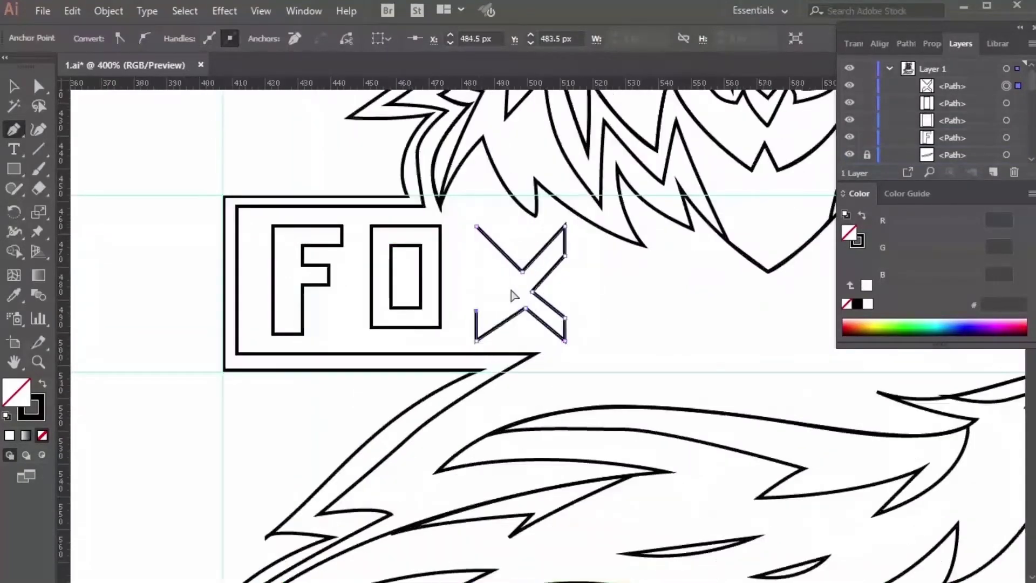
pyautogui.click(513, 294)
pyautogui.scroll(-2, 512, 294)
# - Delete the unsatisfactory X and start redrawing its left half
pyautogui.press('v')
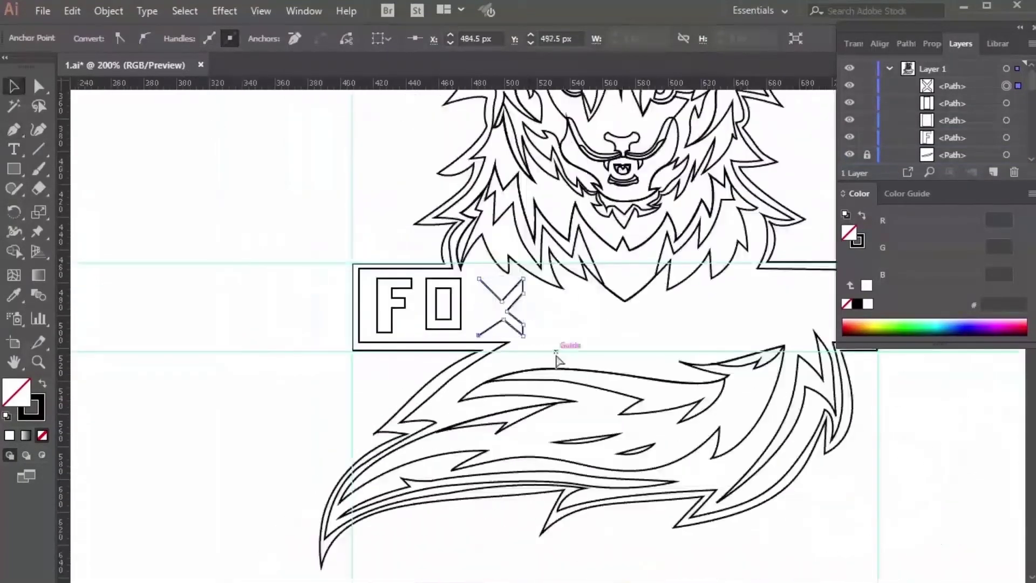
pyautogui.press('Delete')
pyautogui.press('p')
pyautogui.scroll(2, 477, 335)
pyautogui.click(474, 223)
pyautogui.click(474, 244)
pyautogui.click(517, 269)
pyautogui.click(474, 324)
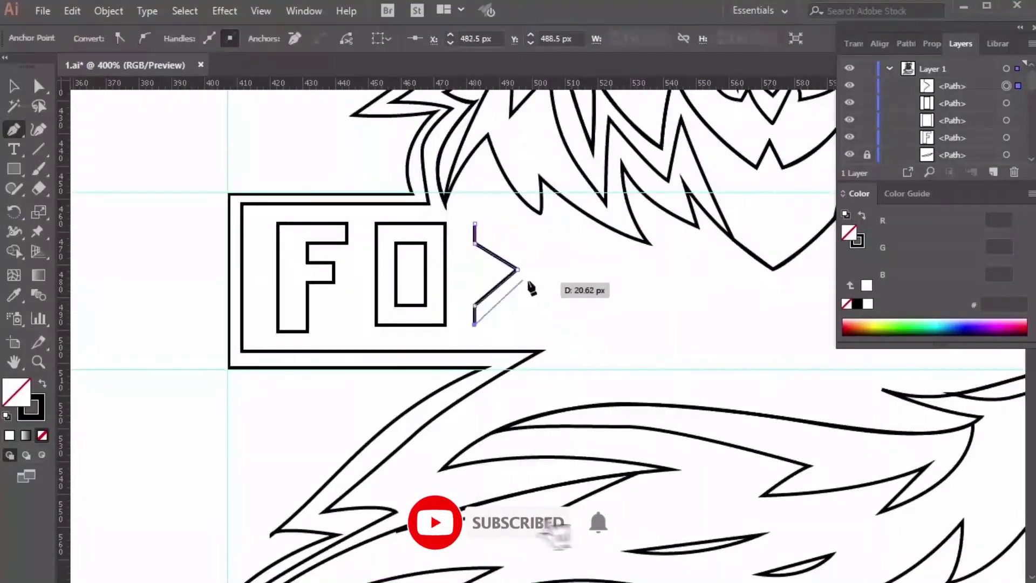
# - Complete the redrawn X's right half, close it, and adjust its corners
pyautogui.click(517, 269)
pyautogui.click(551, 303)
pyautogui.click(551, 326)
pyautogui.click(531, 269)
pyautogui.click(551, 225)
pyautogui.click(513, 252)
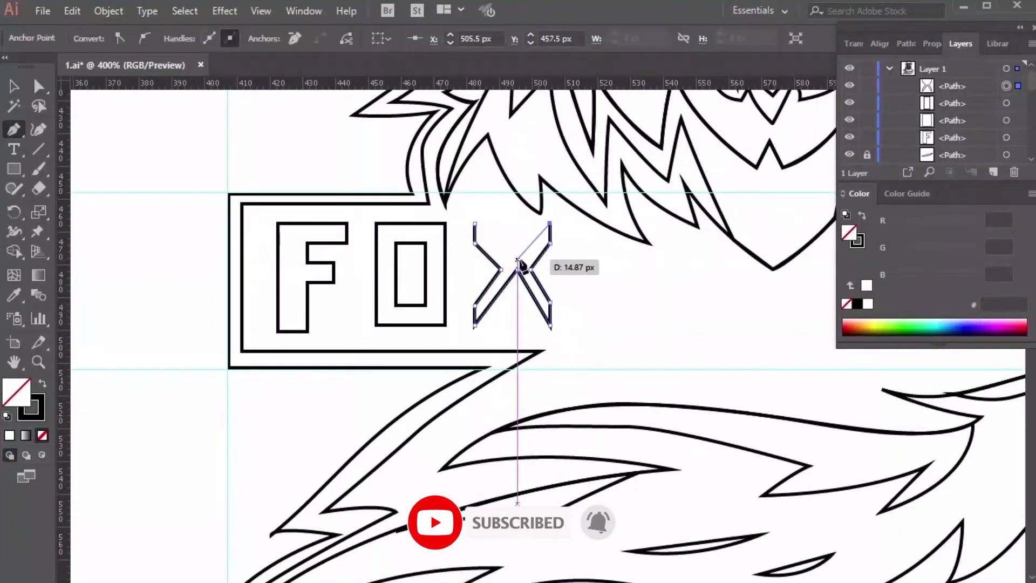
pyautogui.click(474, 223)
pyautogui.scroll(1, 474, 223)
# - Begin the letter A outline with its slanted stroke and peak
pyautogui.press('a')
pyautogui.press('p')
pyautogui.scroll(-3, 482, 321)
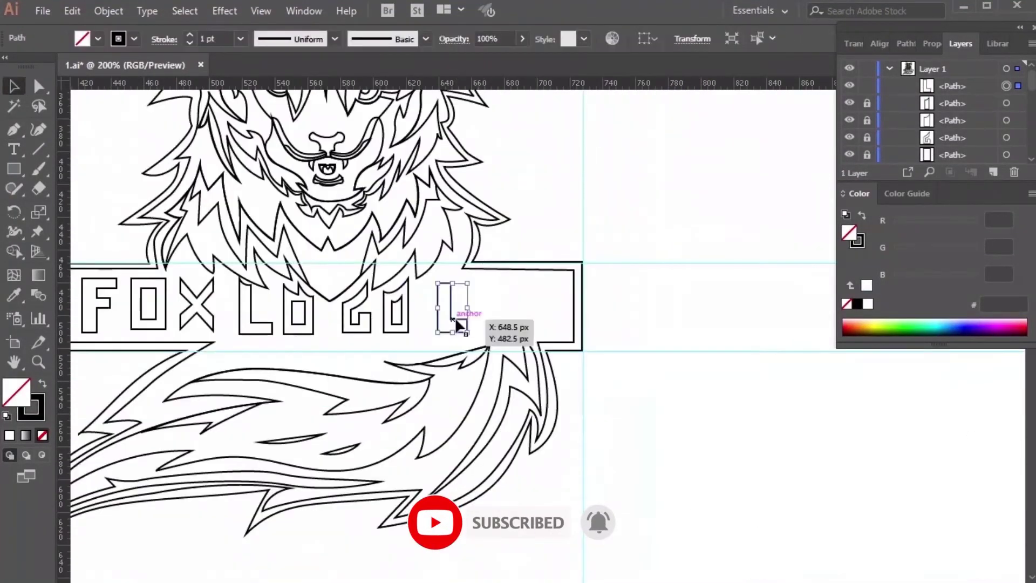
pyautogui.click(499, 297)
pyautogui.click(482, 342)
pyautogui.click(491, 342)
pyautogui.scroll(3, 506, 342)
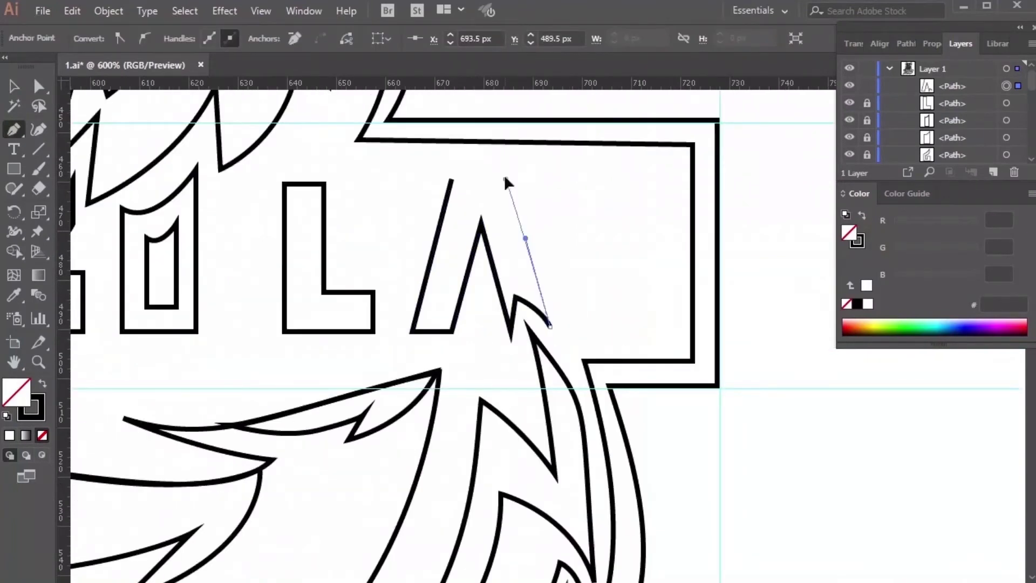
pyautogui.scroll(-3, 505, 178)
# - Outline the letter B and deselect it
pyautogui.click(551, 204)
pyautogui.click(551, 278)
pyautogui.click(589, 278)
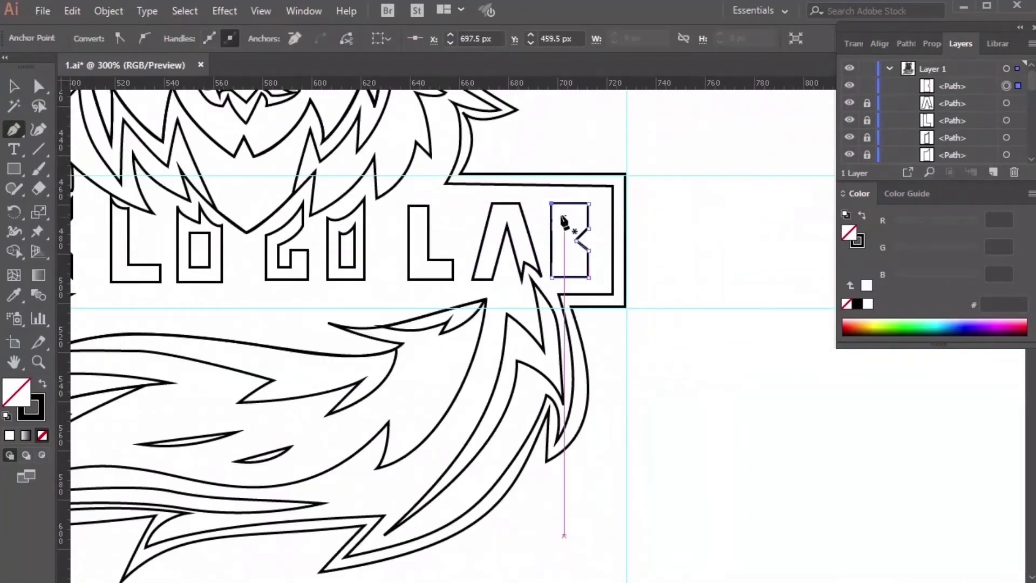
pyautogui.hscroll(-1, 587, 273)
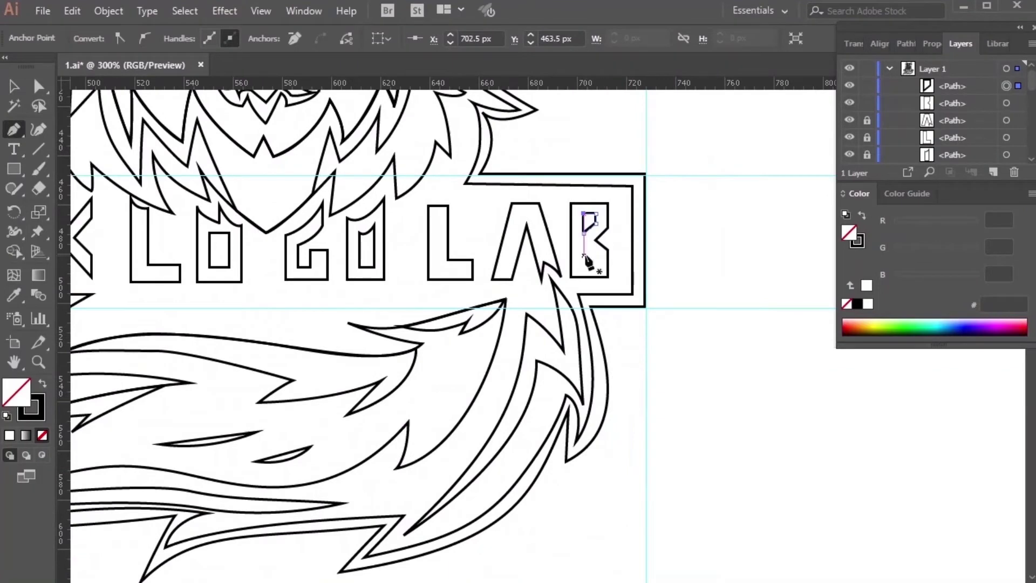
pyautogui.click(587, 263)
pyautogui.press('a')
pyautogui.scroll(-3, 599, 272)
pyautogui.scroll(4, 599, 272)
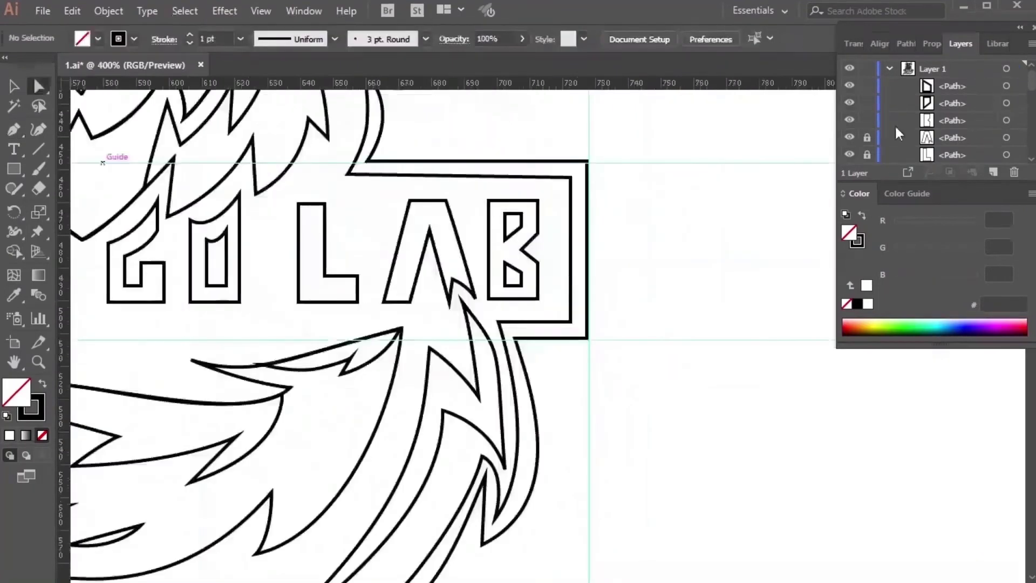
# - Inspect the B and L paths and reshape the second O's top corners
pyautogui.click(539, 263)
pyautogui.click(326, 204)
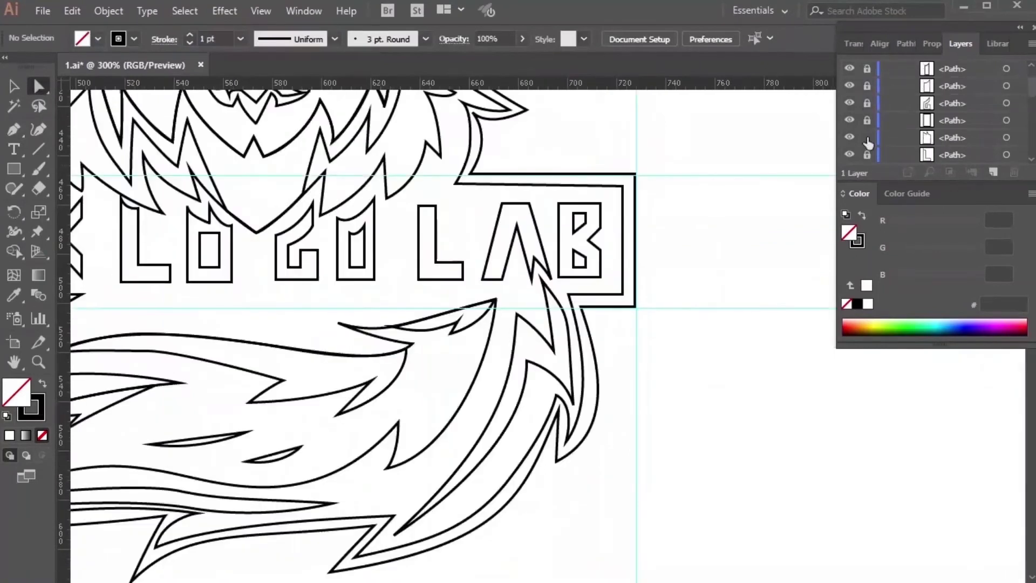
pyautogui.click(370, 203)
pyautogui.click(347, 283)
pyautogui.click(393, 203)
pyautogui.click(245, 243)
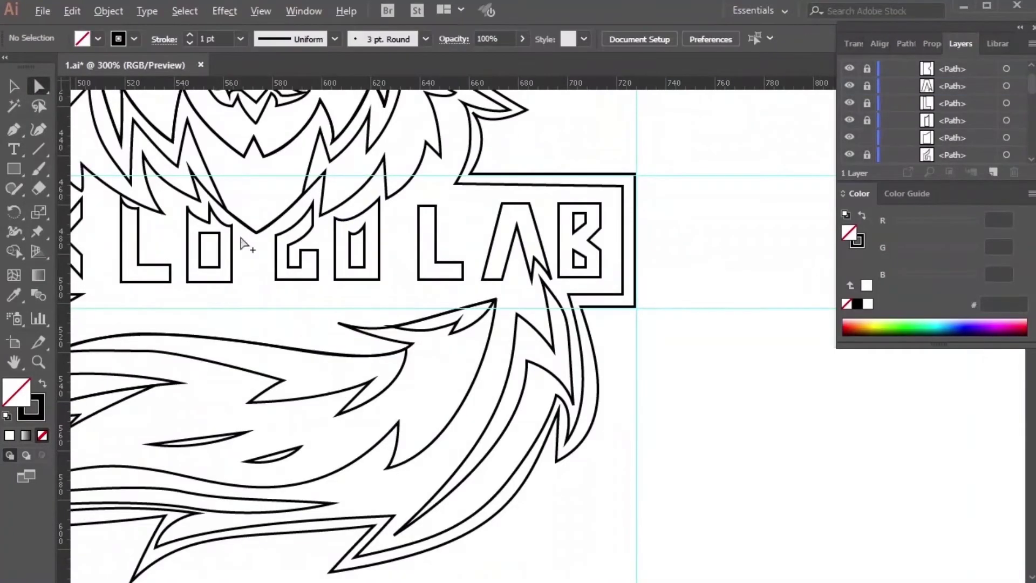
pyautogui.click(279, 251)
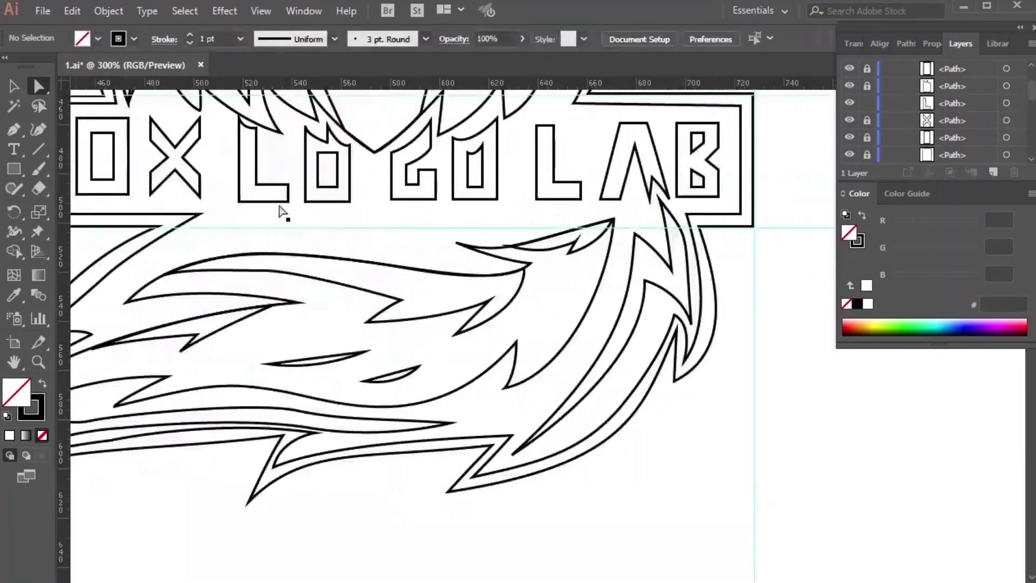
# - Lengthen the L downward, view the whole logo, and fill the outer outline light cyan
pyautogui.moveTo(279, 208); pyautogui.dragTo(287, 248)
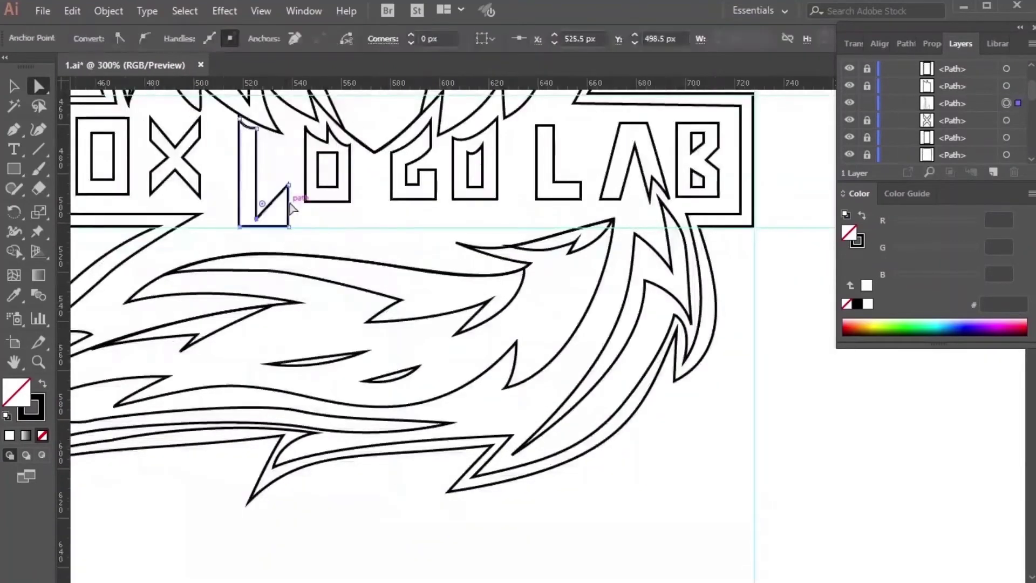
pyautogui.hotkey('ctrl', 'shift', 'a')
pyautogui.hotkey('ctrl', '0')
pyautogui.hotkey('ctrl', '1')
pyautogui.scroll(4, 358, 356)
pyautogui.click(399, 340)
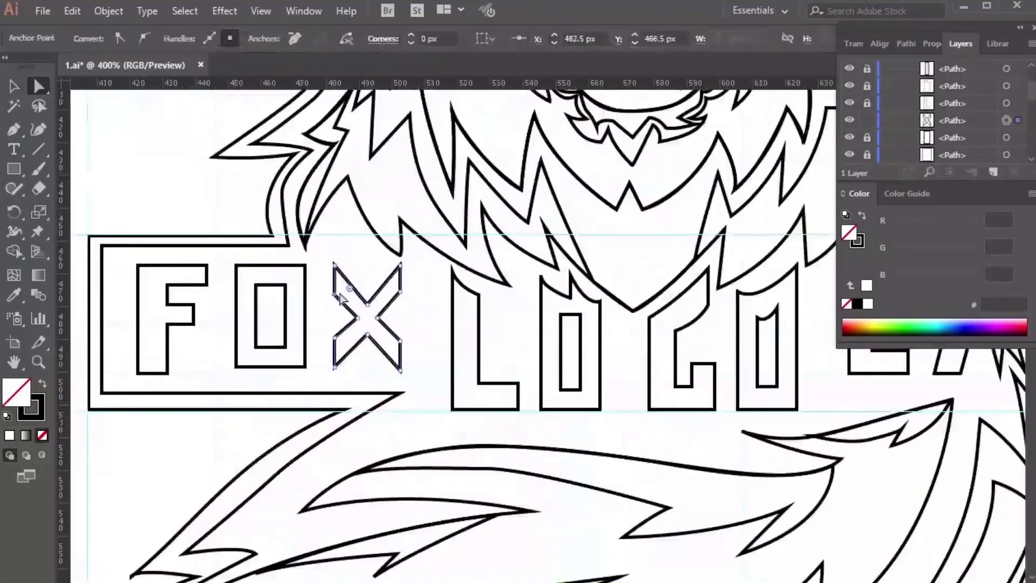
pyautogui.hotkey('ctrl', 'shift', 'a')
pyautogui.scroll(-5, 363, 363)
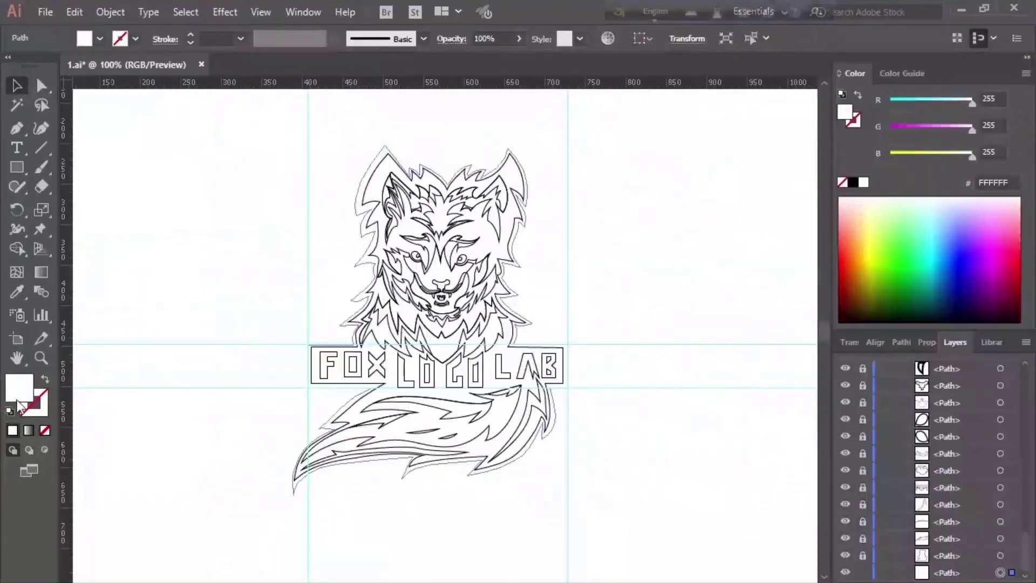
pyautogui.doubleClick(18, 401)
pyautogui.click(535, 364)
# - Confirm the light cyan outline fill, then unlock, recolour and relock a tail path
pyautogui.click(620, 289)
pyautogui.click(379, 175)
pyautogui.click(631, 324)
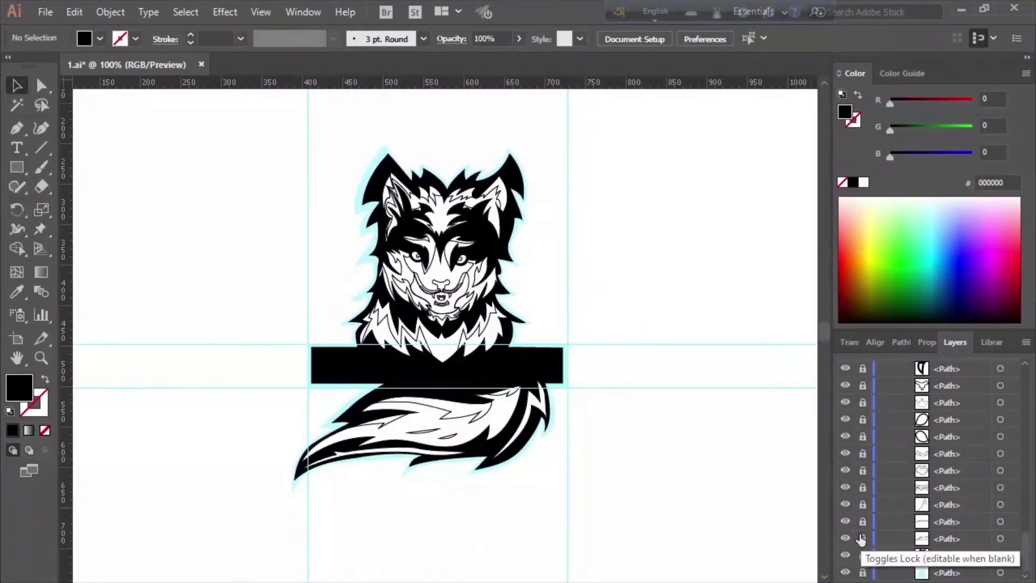
pyautogui.click(430, 445)
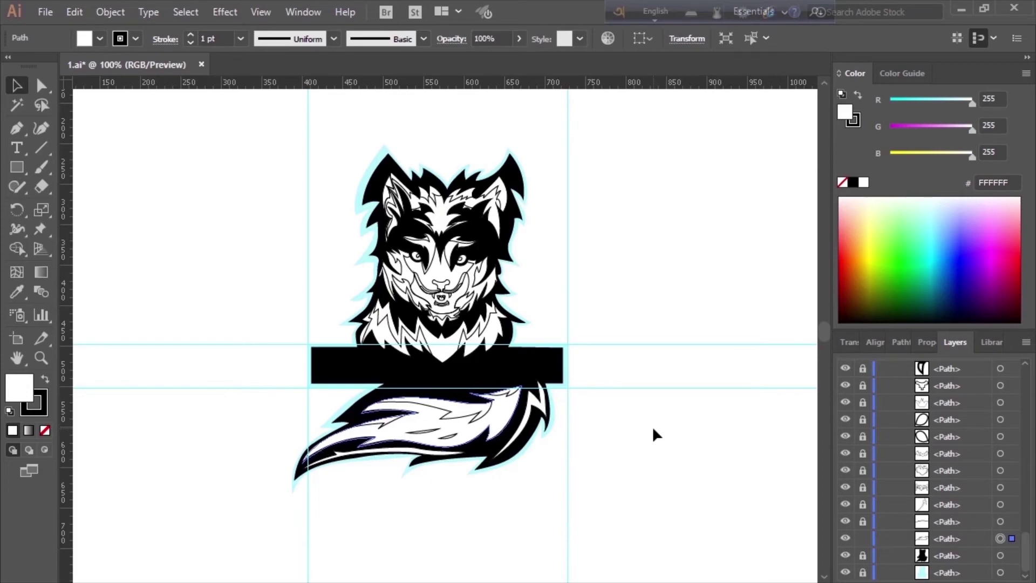
pyautogui.click(863, 539)
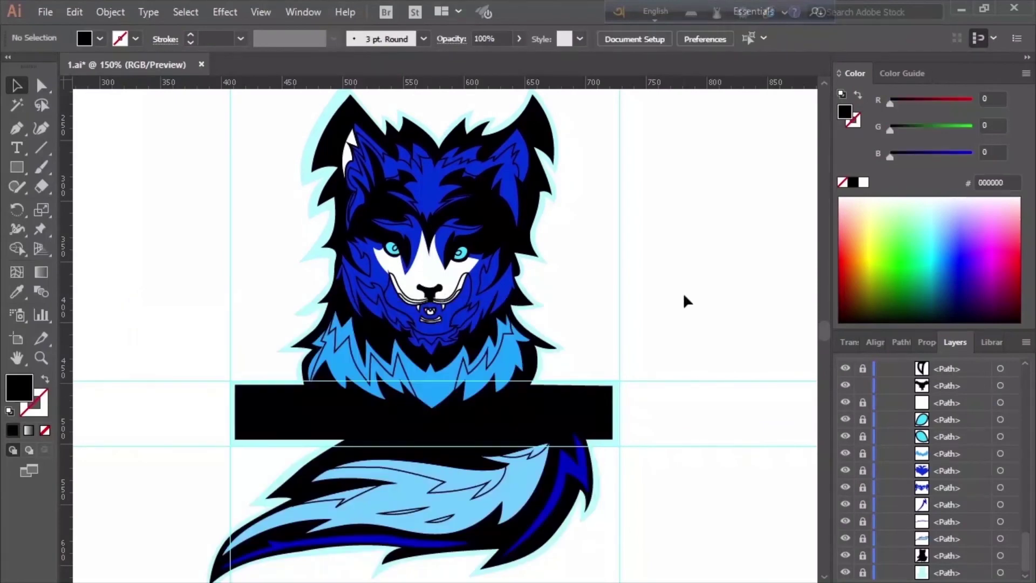
# - Fill the fox's lower face dark navy #000628
pyautogui.scroll(1, 865, 378)
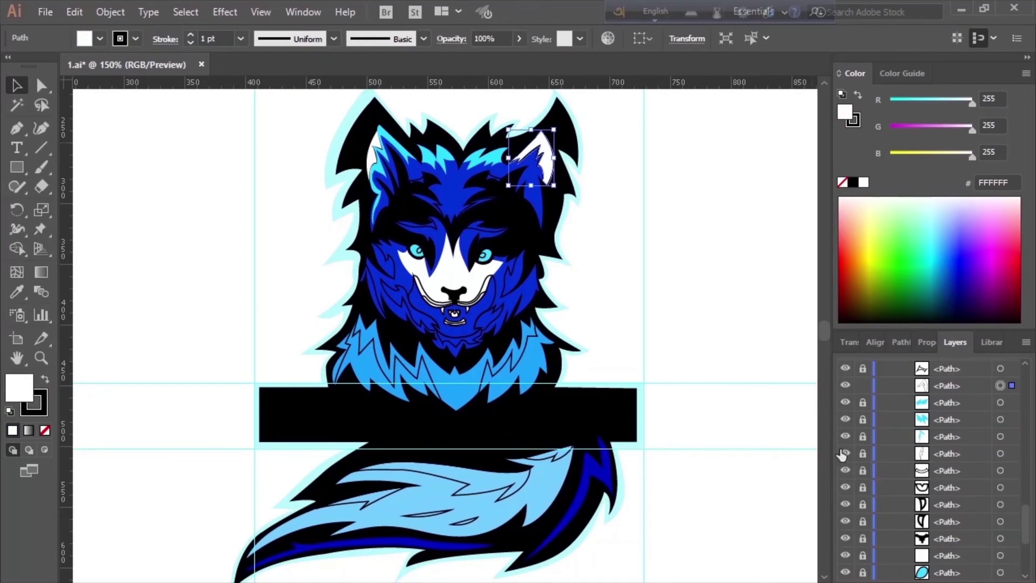
pyautogui.click(747, 348)
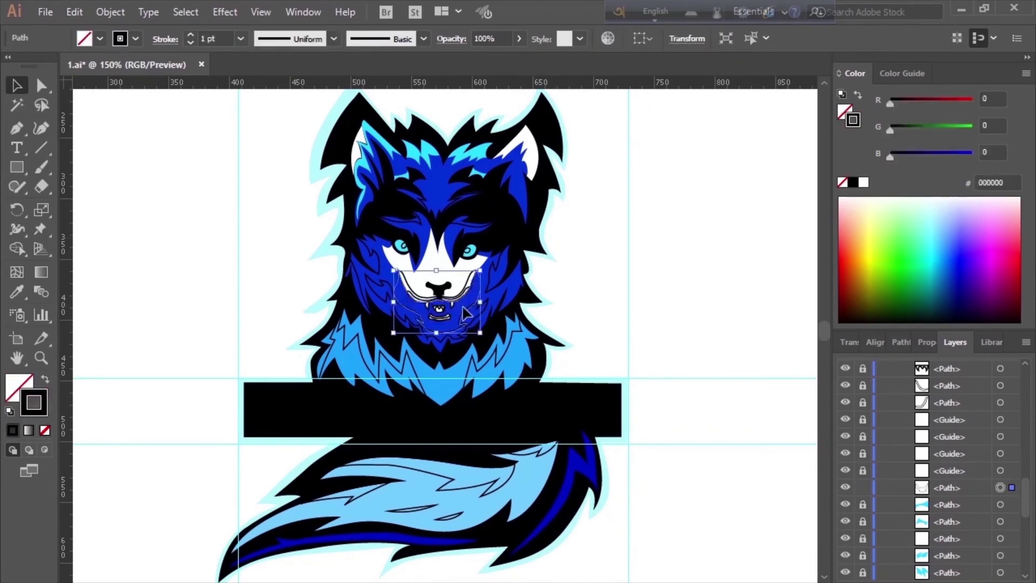
pyautogui.doubleClick(19, 386)
pyautogui.click(532, 363)
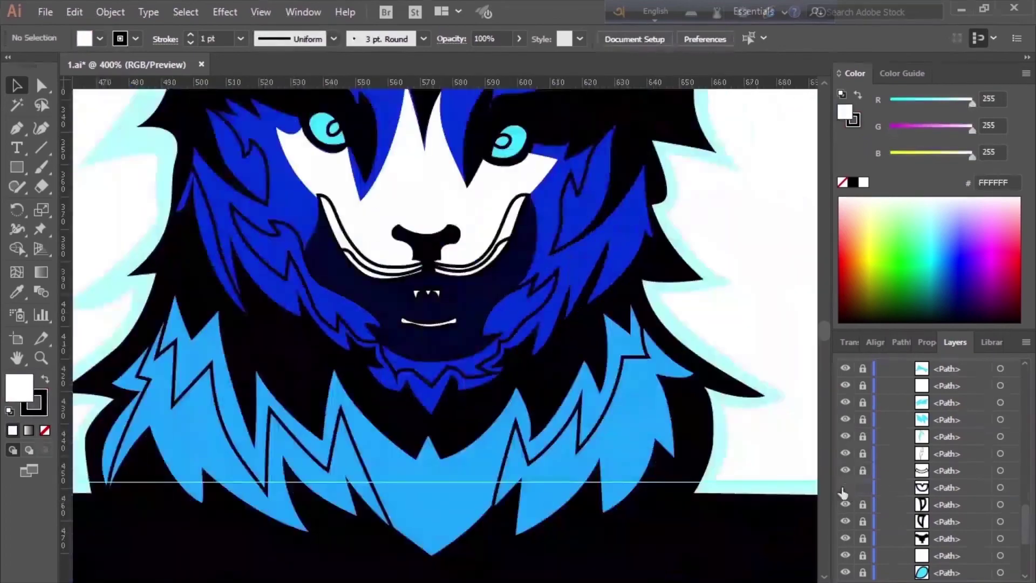
# - Restack a mouth piece above the others in the Layers panel
pyautogui.moveTo(947, 487); pyautogui.dragTo(945, 425)
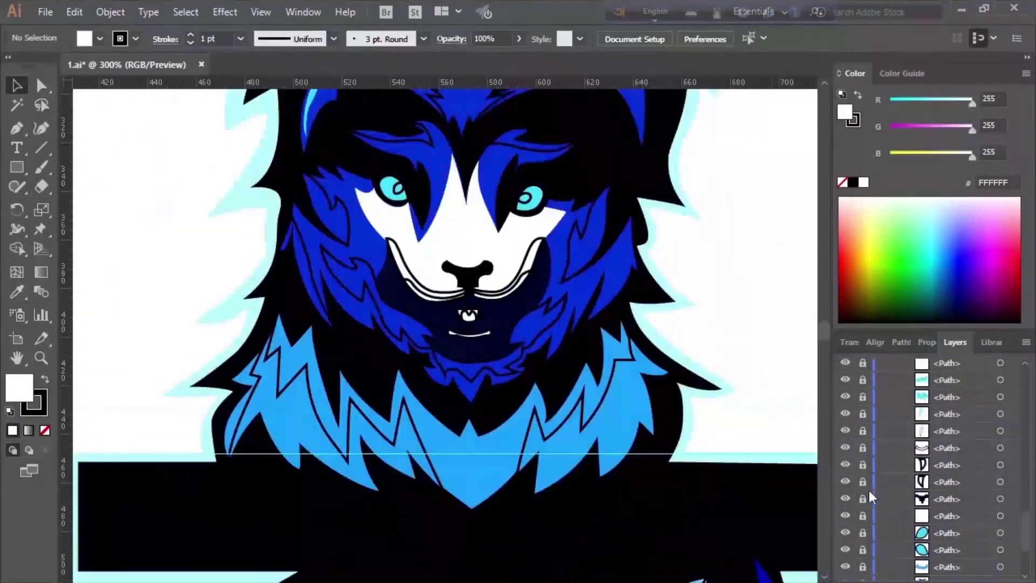
pyautogui.click(467, 316)
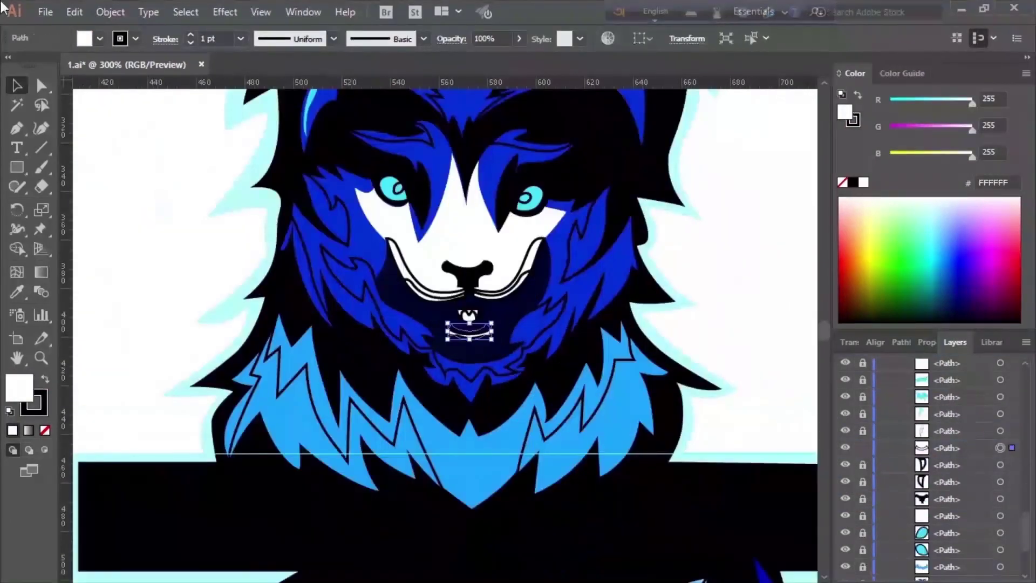
pyautogui.click(742, 303)
pyautogui.scroll(3, 940, 392)
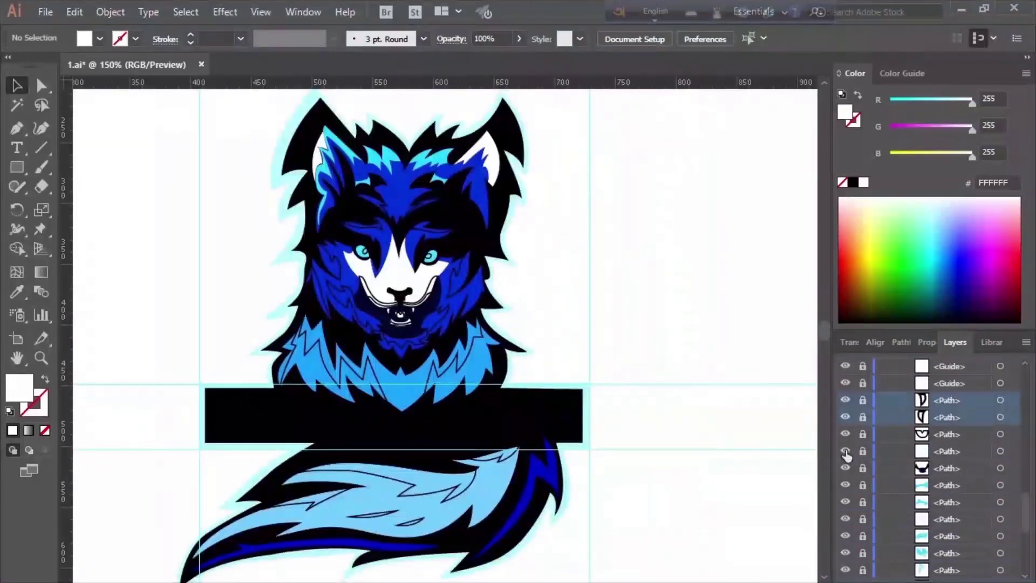
pyautogui.scroll(2, 893, 442)
# - Fill the mouth light blue with no stroke, bring it to front, and relock it
pyautogui.click(863, 400)
pyautogui.click(405, 300)
pyautogui.doubleClick(19, 388)
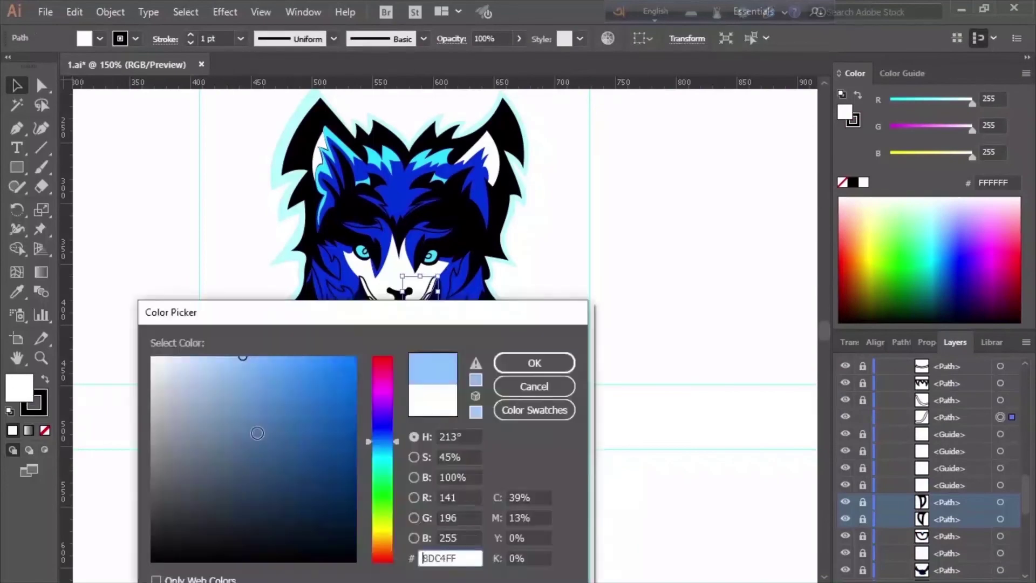
pyautogui.click(535, 363)
pyautogui.click(43, 415)
pyautogui.click(45, 430)
pyautogui.press('v')
pyautogui.click(659, 250)
pyautogui.click(863, 400)
# - Fill the teeth bright blue and relock the teeth path
pyautogui.click(863, 383)
pyautogui.click(400, 313)
pyautogui.doubleClick(19, 387)
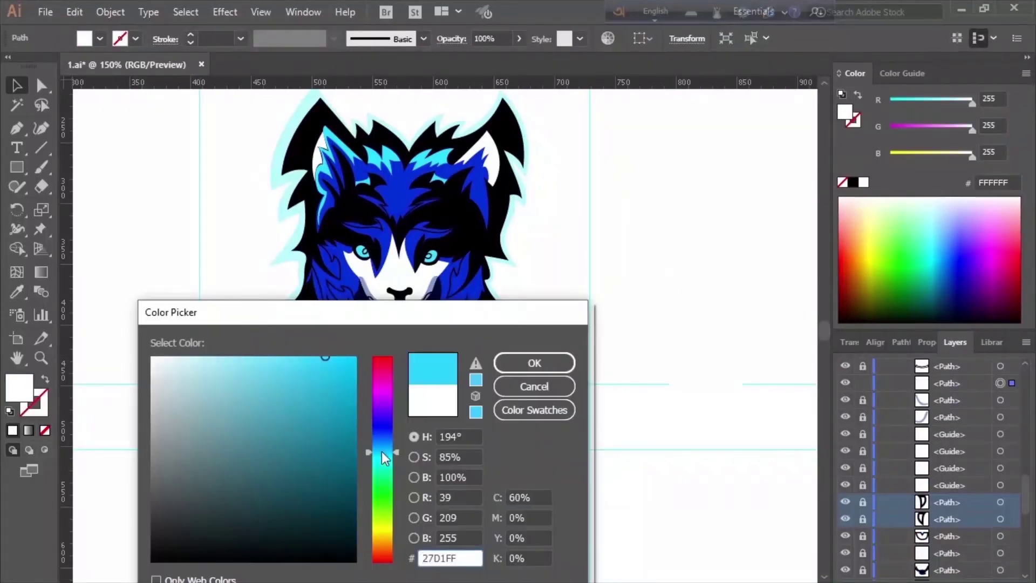
pyautogui.click(536, 363)
pyautogui.click(863, 384)
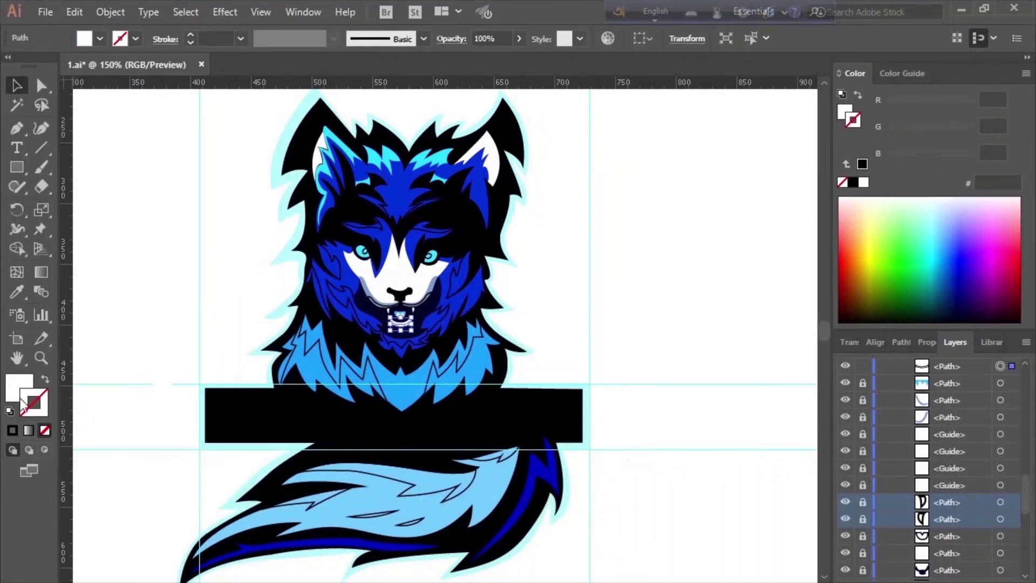
pyautogui.scroll(1, 928, 465)
# - Unlock the eye path and fill the left eye cyan
pyautogui.click(863, 400)
pyautogui.click(364, 250)
pyautogui.doubleClick(19, 388)
pyautogui.click(536, 363)
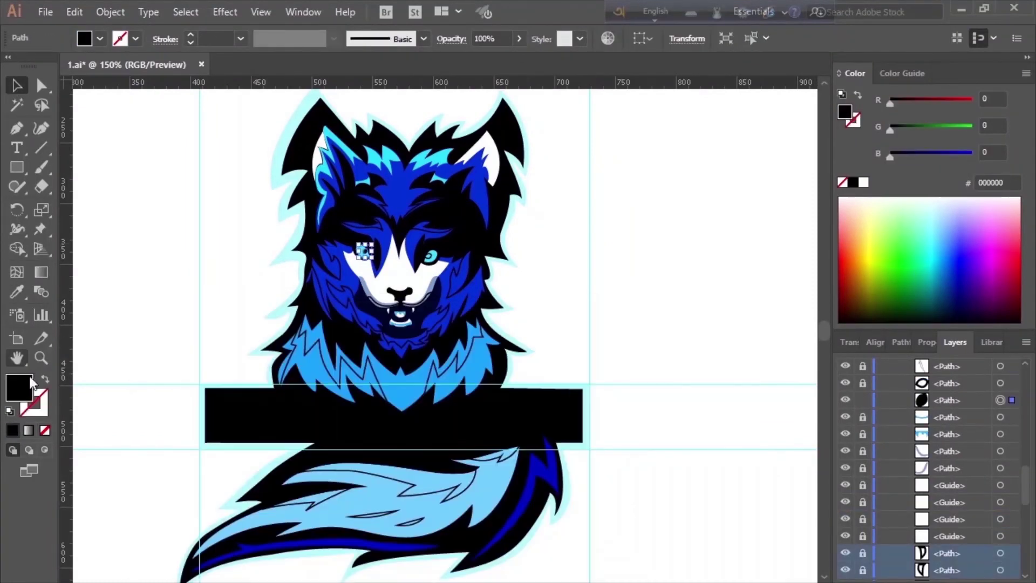
# - Recolour the brow marking and a face marking cyan, relocking the face path
pyautogui.click(629, 384)
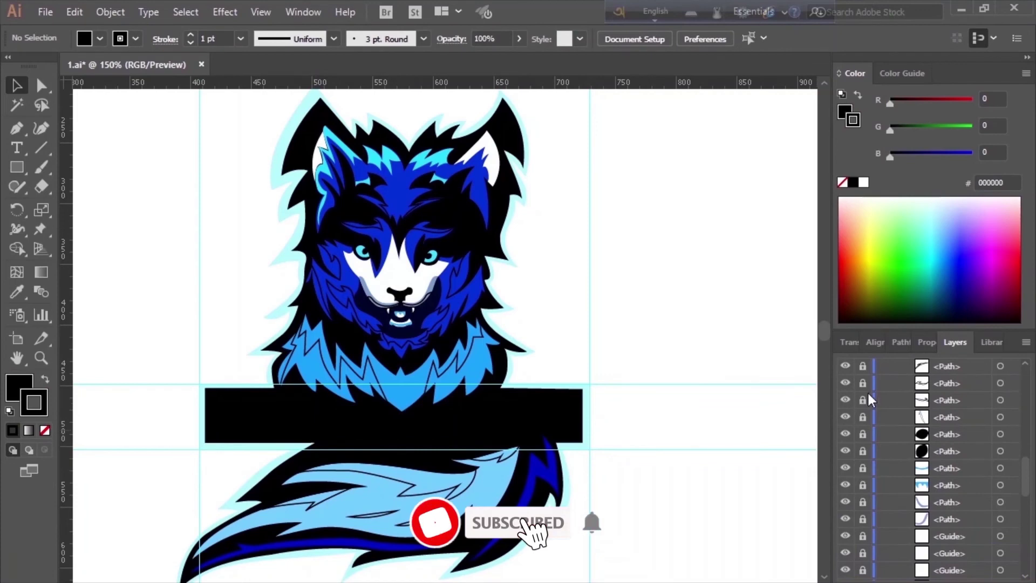
pyautogui.click(356, 225)
pyautogui.click(691, 263)
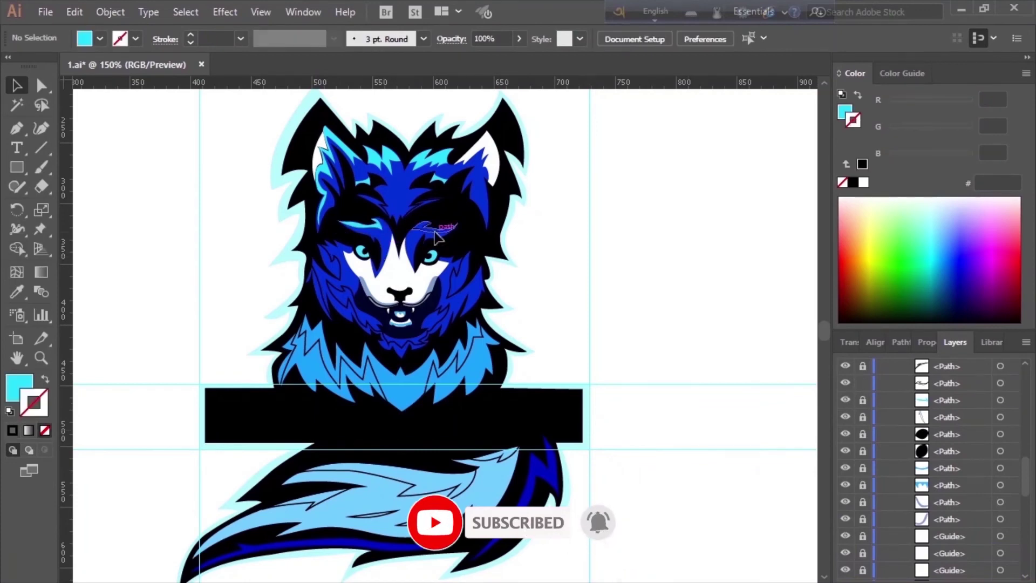
pyautogui.scroll(1, 864, 394)
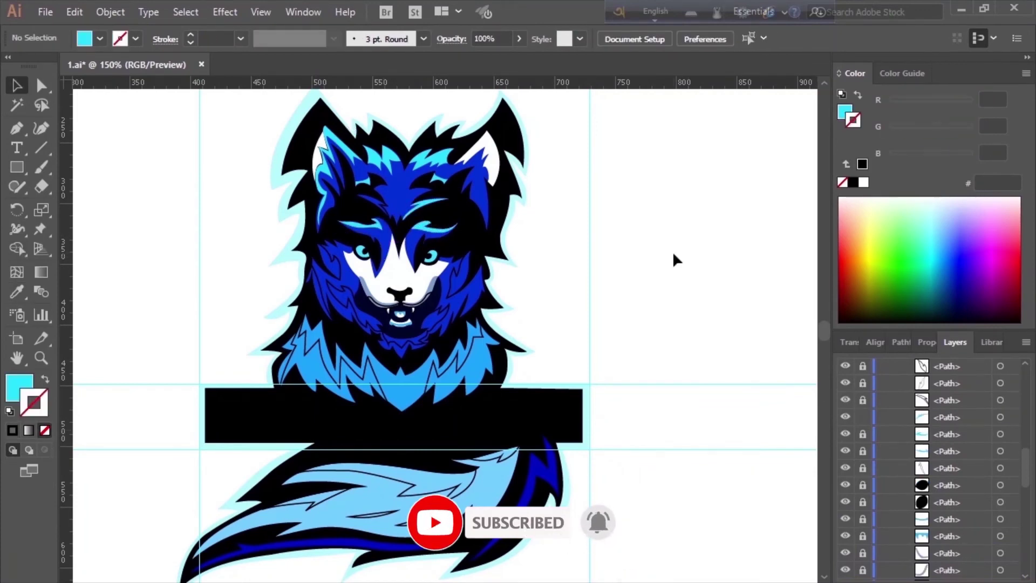
pyautogui.click(863, 382)
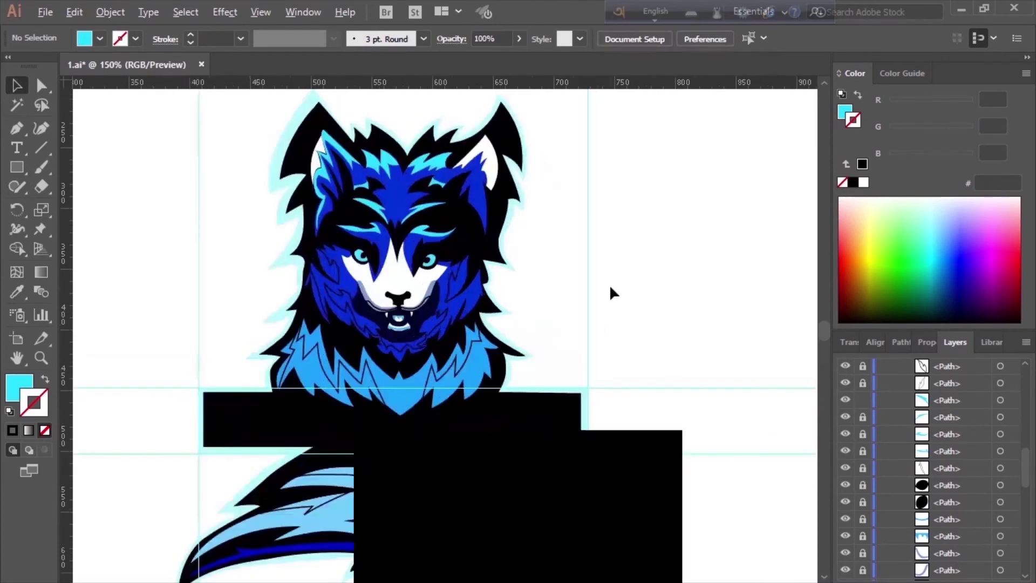
pyautogui.click(356, 264)
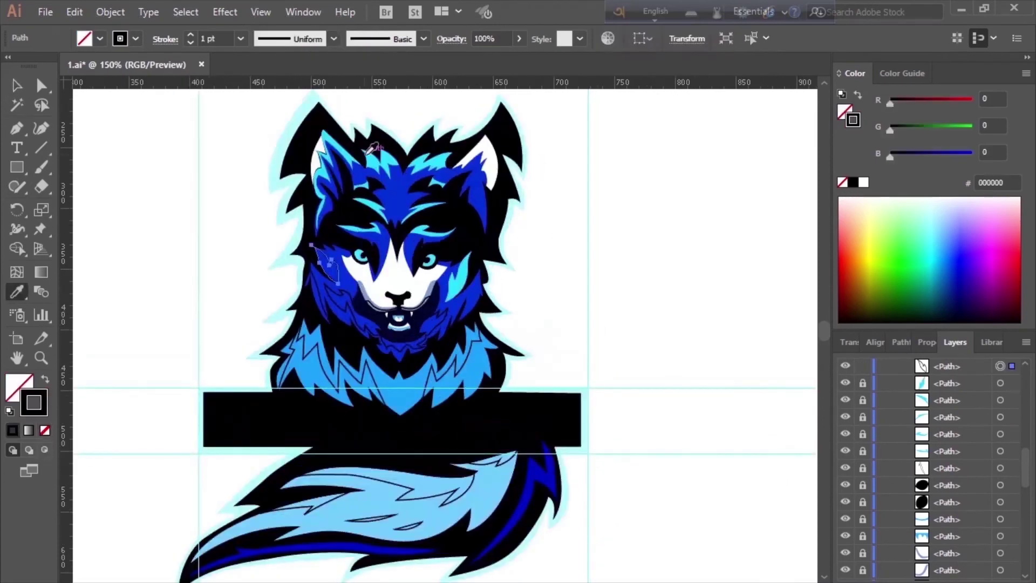
pyautogui.click(863, 383)
pyautogui.scroll(3, 944, 402)
# - Recolour the left neck fur piece and fill the neck V-shape deep blue #0026AF
pyautogui.click(277, 294)
pyautogui.click(863, 400)
pyautogui.click(288, 359)
pyautogui.click(863, 382)
pyautogui.click(862, 366)
pyautogui.click(400, 402)
pyautogui.click(649, 311)
# - Lock the finished fur path and recolour another fur piece cyan
pyautogui.click(863, 451)
pyautogui.click(426, 312)
pyautogui.hotkey('ctrl', 'shift', 'a')
pyautogui.click(863, 417)
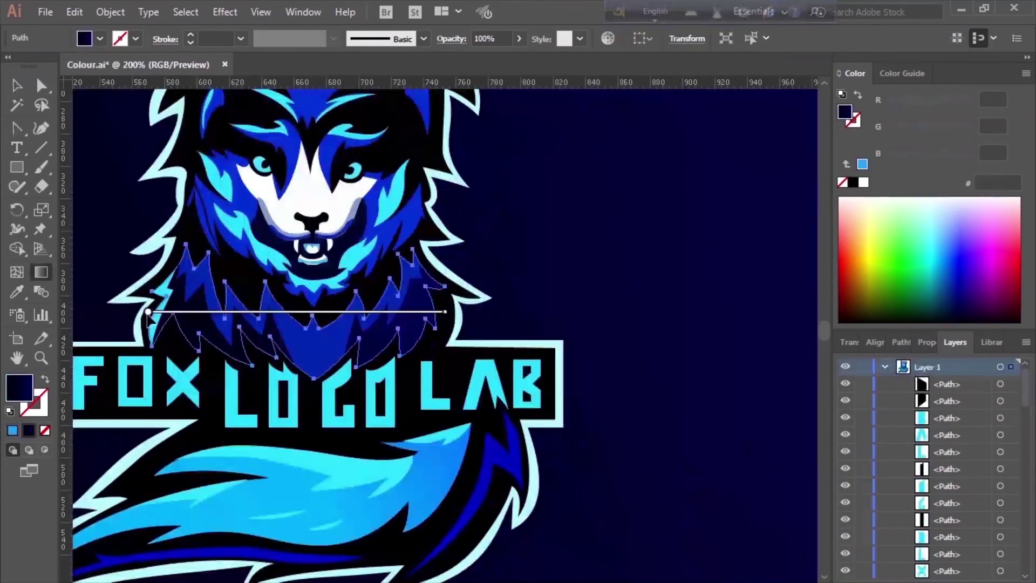
pyautogui.doubleClick(148, 312)
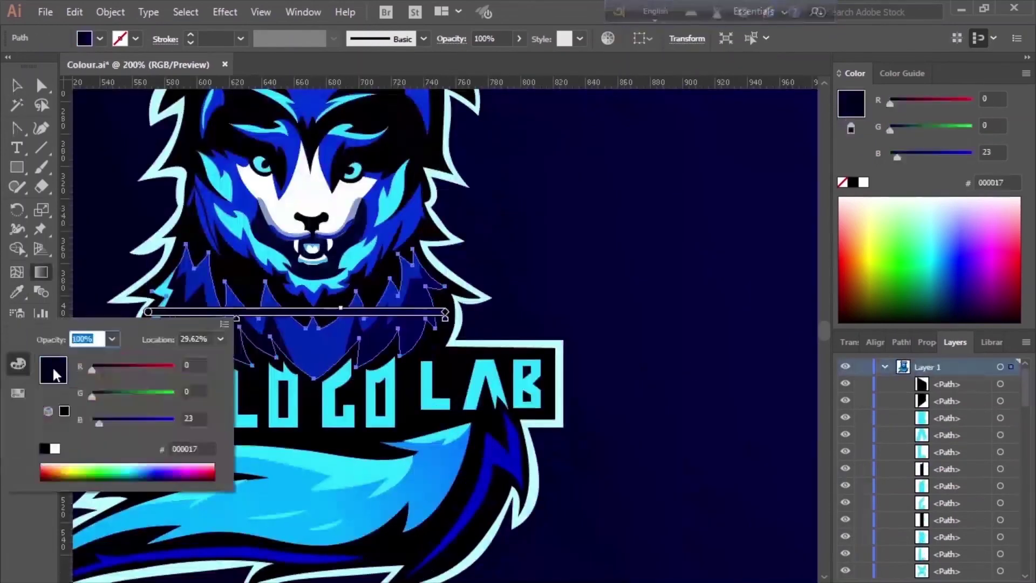
# - Set the neck fur gradient stops to blue and bright blue and adjust the gradient
pyautogui.click(17, 392)
pyautogui.click(108, 372)
pyautogui.click(17, 364)
pyautogui.moveTo(157, 398); pyautogui.dragTo(142, 401)
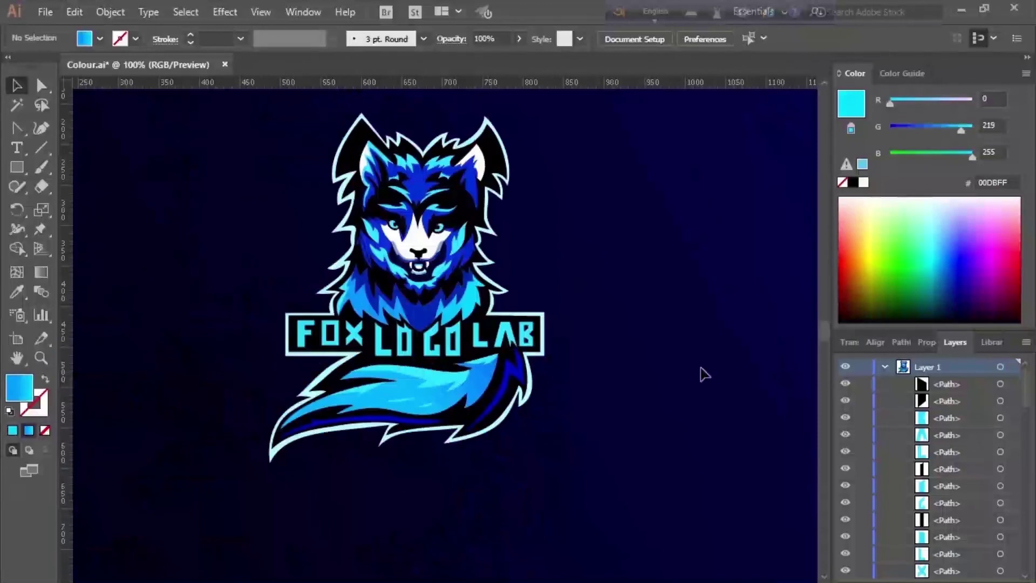
pyautogui.scroll(2, 704, 374)
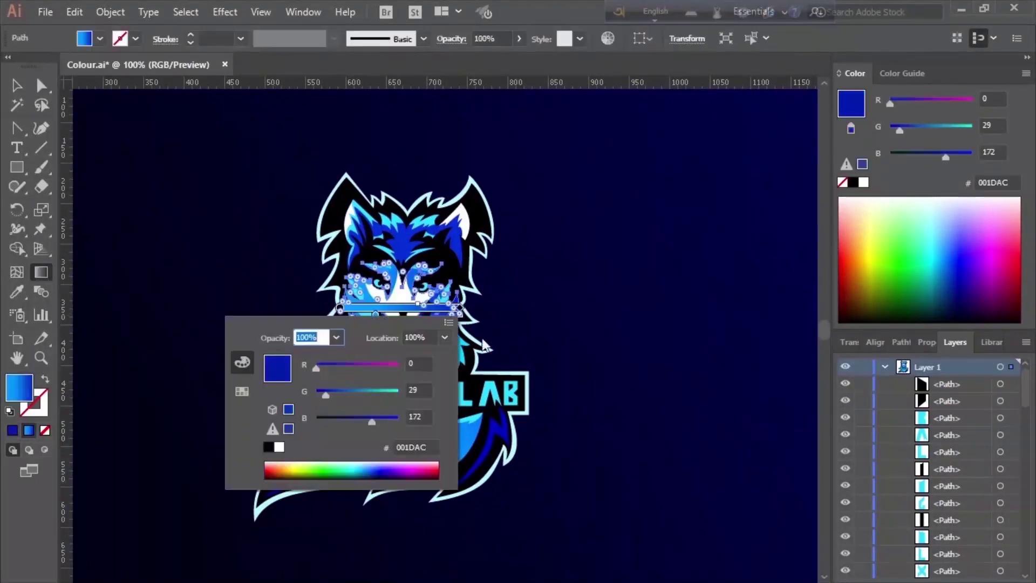
# - Run a cyan gradient vertically down the head fur
pyautogui.click(402, 259)
pyautogui.moveTo(402, 259); pyautogui.dragTo(404, 159)
pyautogui.scroll(5, 416, 289)
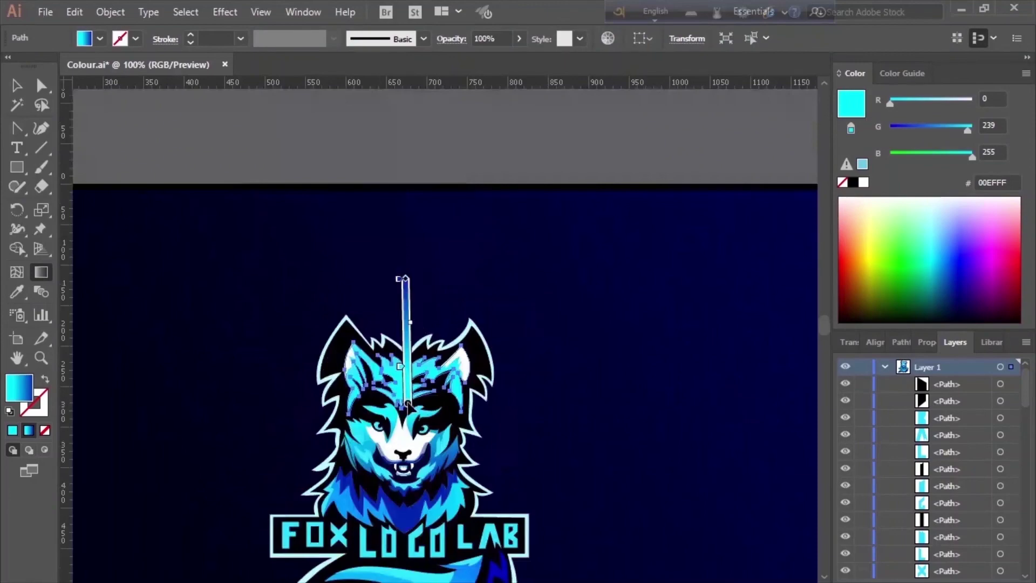